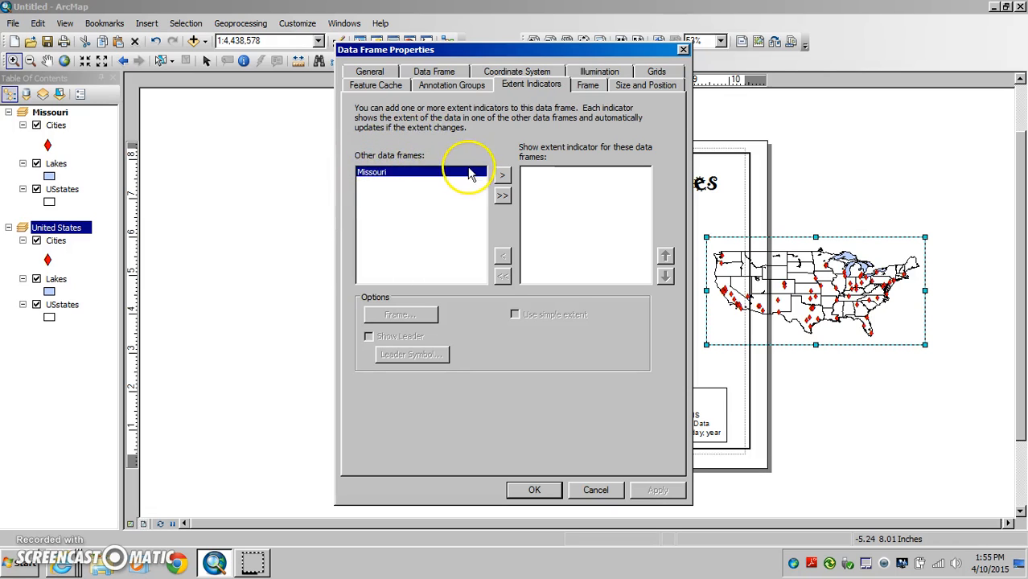
Add an extent indicator for the Missouri data frame to the United States frame, with a 1.0 Point light orange border.
{"action": "left_click", "coordinate": [502, 175]}
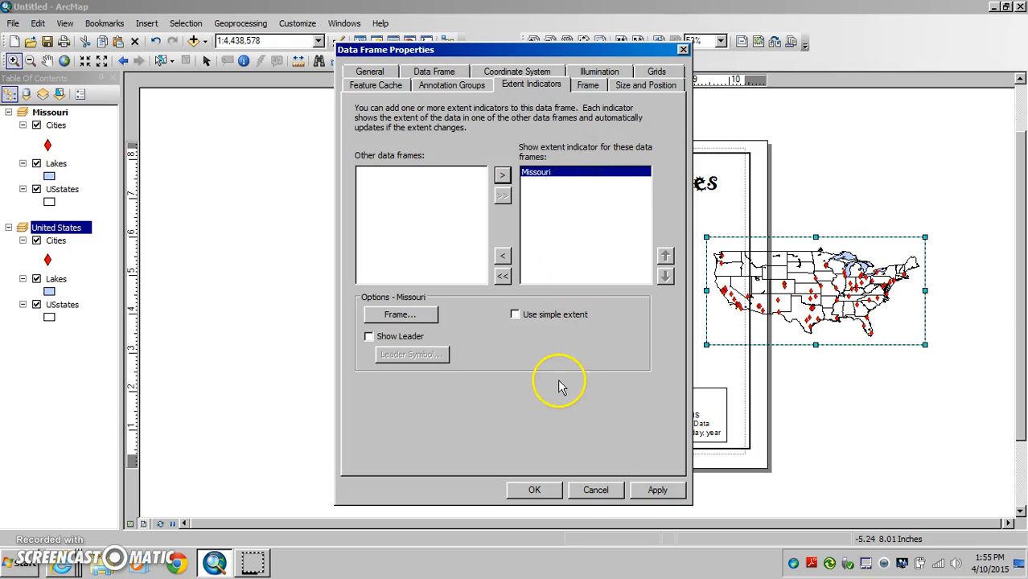
{"action": "left_click", "coordinate": [399, 316]}
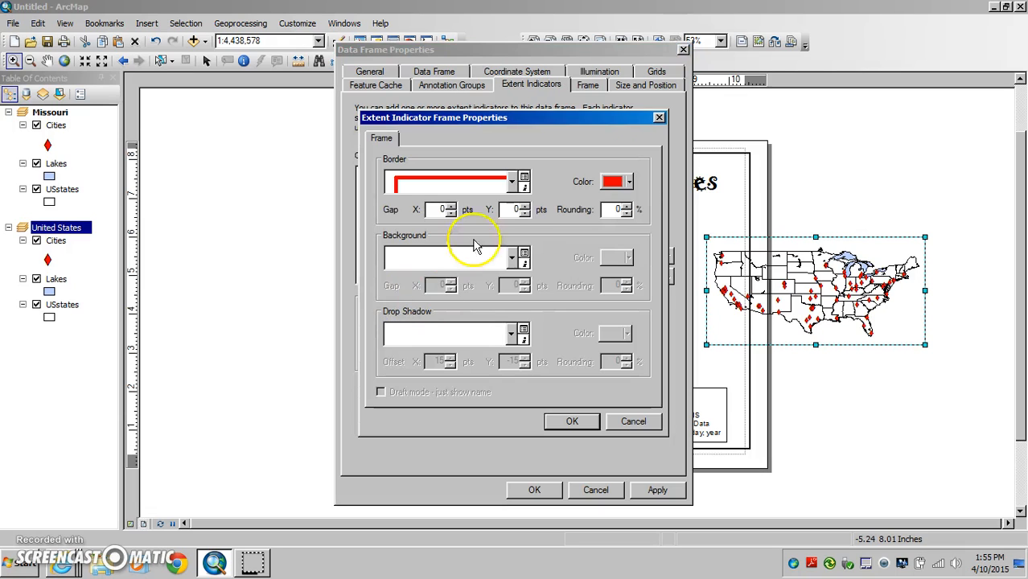
{"action": "left_click", "coordinate": [512, 184]}
{"action": "left_click_drag", "start_coordinate": [581, 296], "coordinate": [584, 232]}
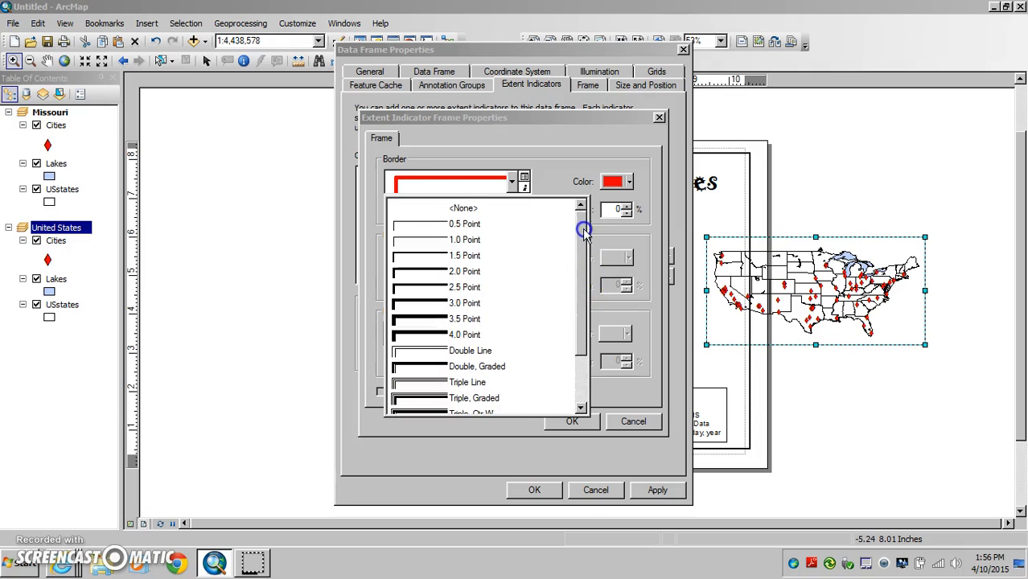
{"action": "left_click", "coordinate": [441, 236]}
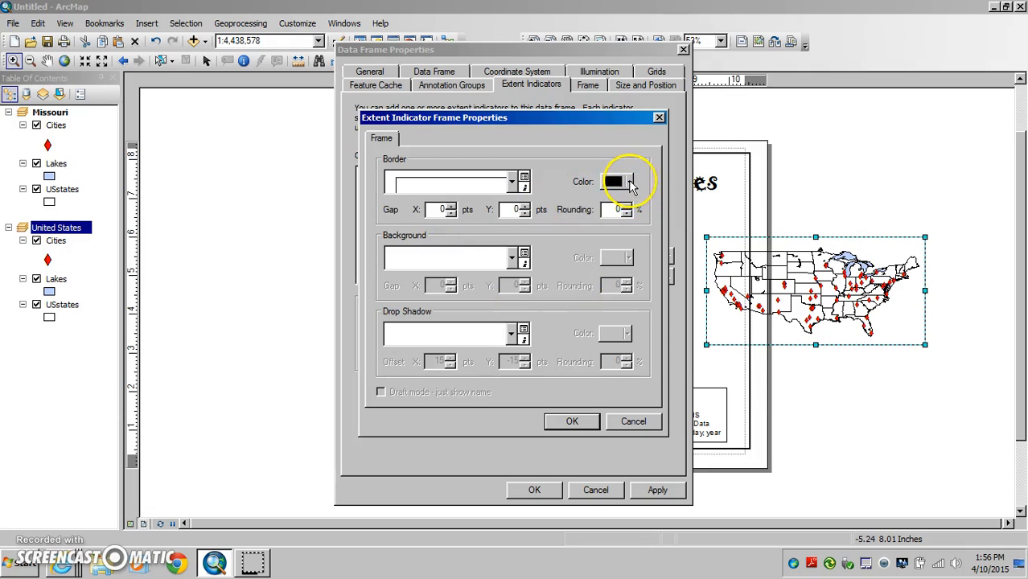
{"action": "left_click", "coordinate": [630, 182]}
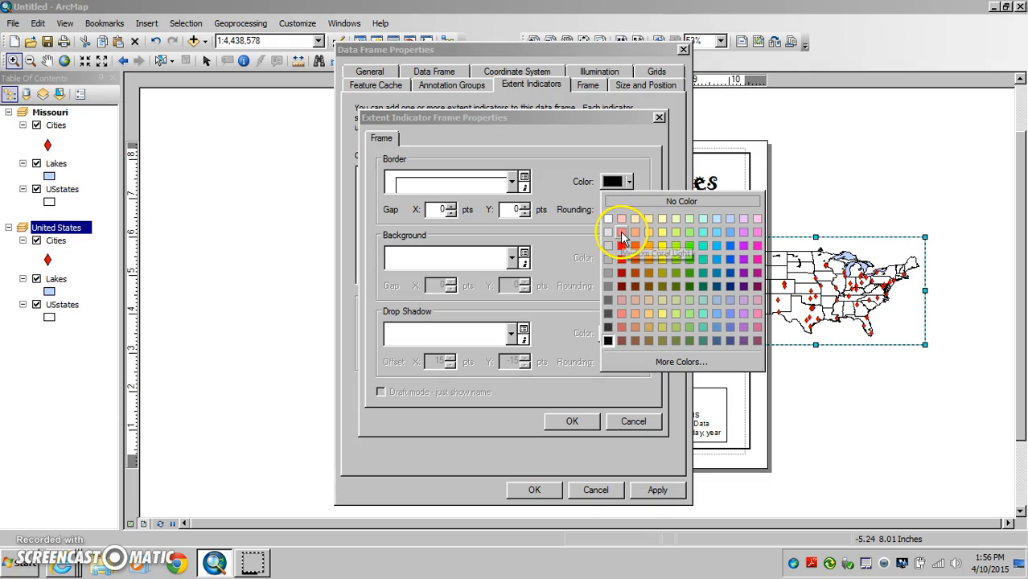
{"action": "left_click", "coordinate": [637, 231]}
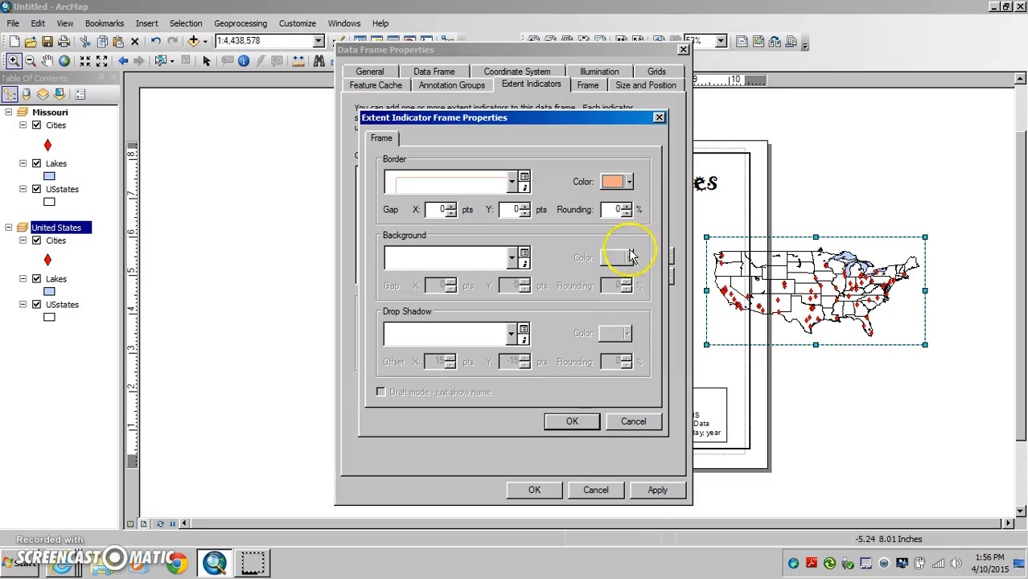
{"action": "left_click", "coordinate": [573, 422]}
{"action": "left_click", "coordinate": [528, 494]}
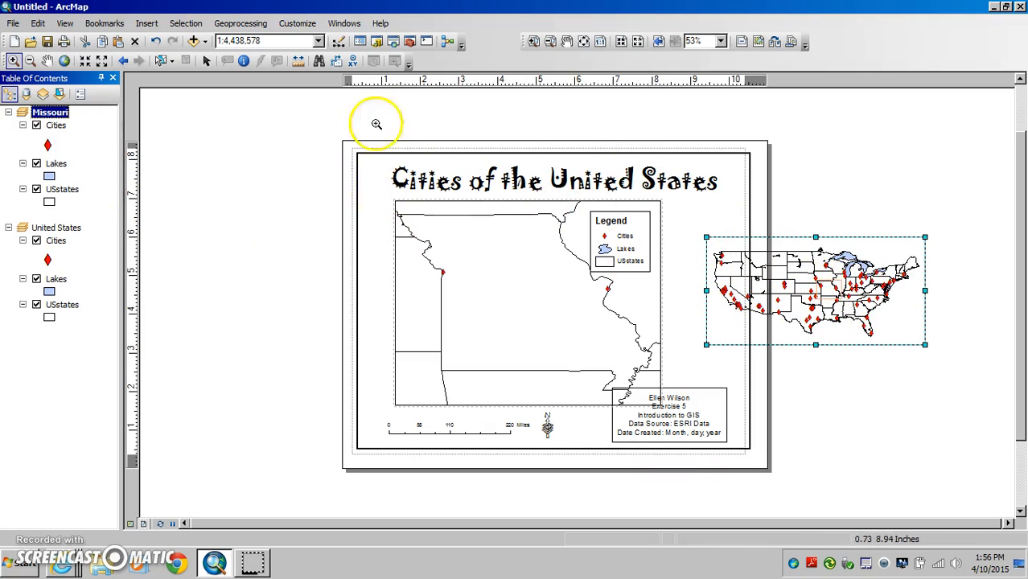
Zoom the United States data frame in on the central states around the Missouri extent indicator.
{"action": "left_click", "coordinate": [807, 271]}
{"action": "left_click", "coordinate": [857, 319]}
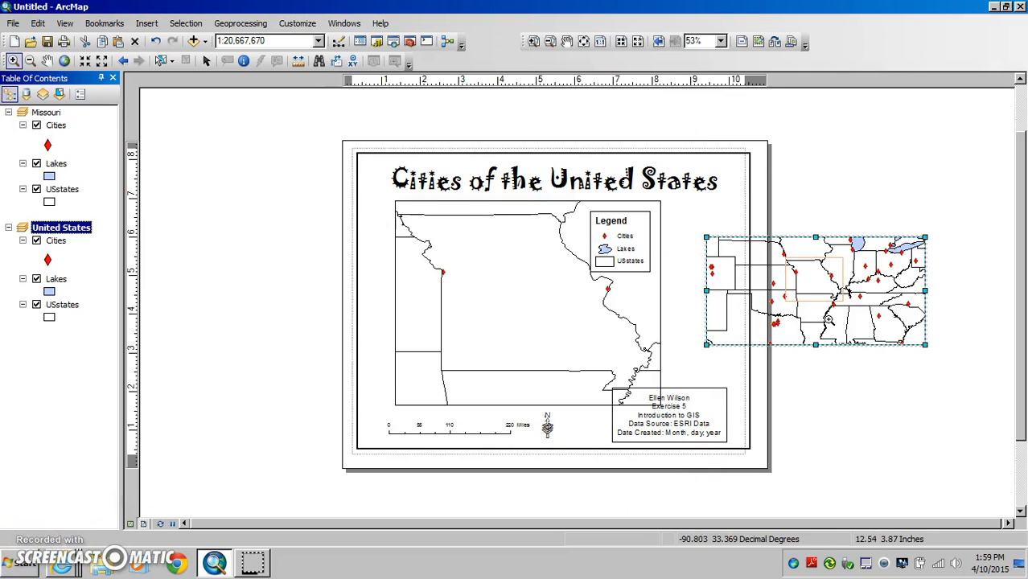
{"action": "left_click", "coordinate": [793, 302]}
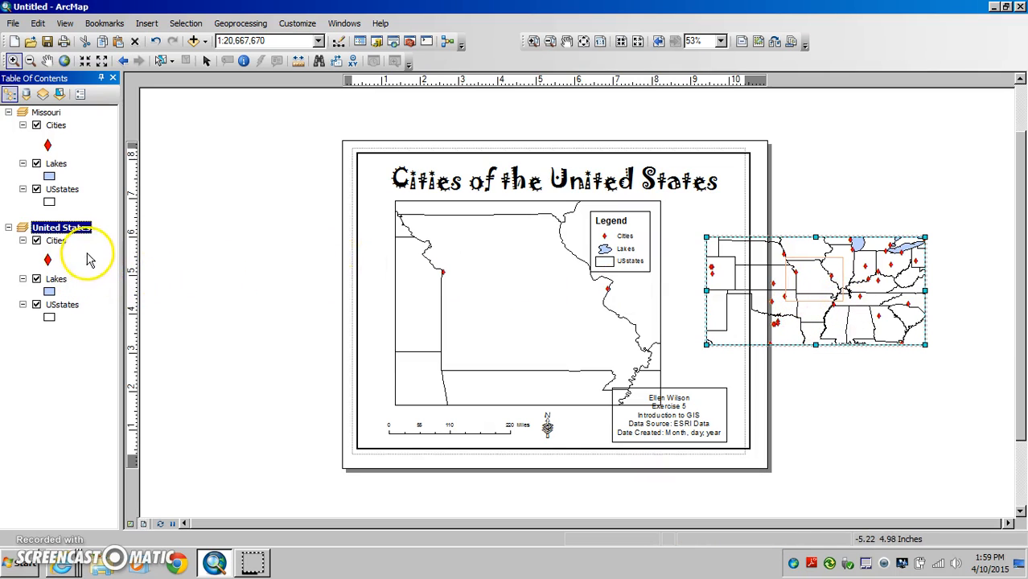
Change the border colour of the Missouri extent indicator's frame to a brighter orange in the United States data frame's properties.
{"action": "right_click", "coordinate": [68, 231]}
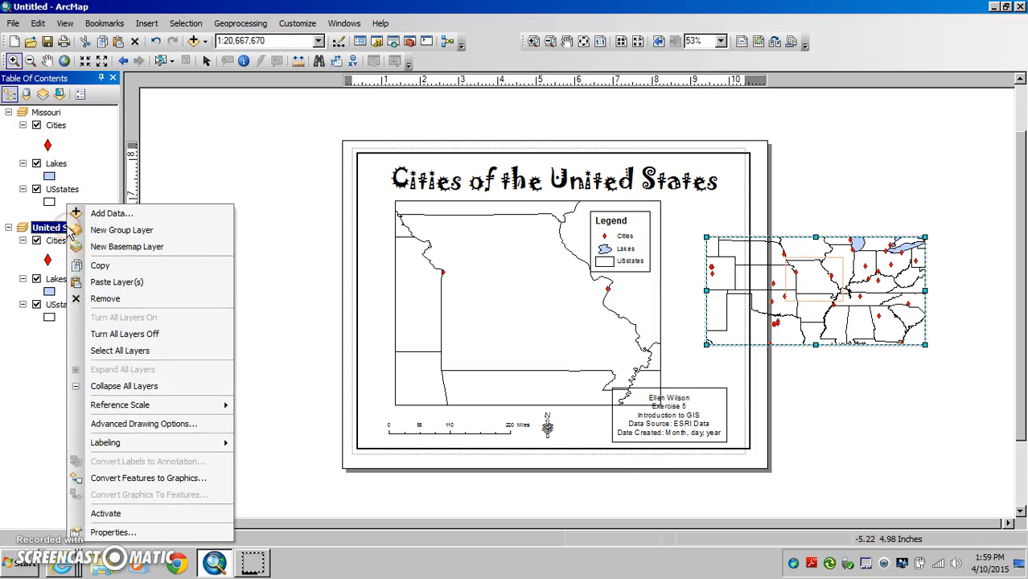
{"action": "left_click", "coordinate": [110, 533]}
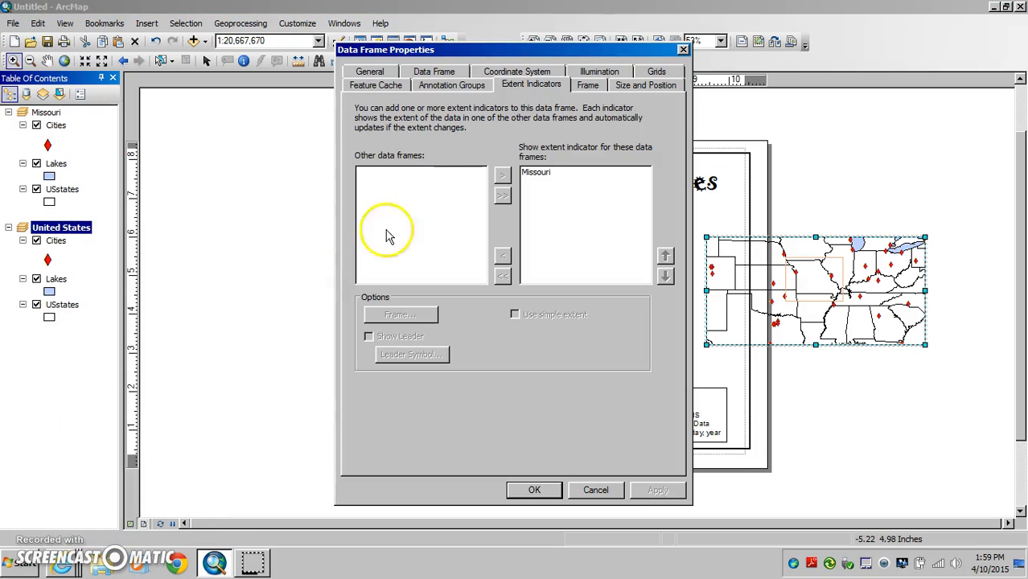
{"action": "left_click", "coordinate": [544, 176]}
{"action": "left_click", "coordinate": [407, 315]}
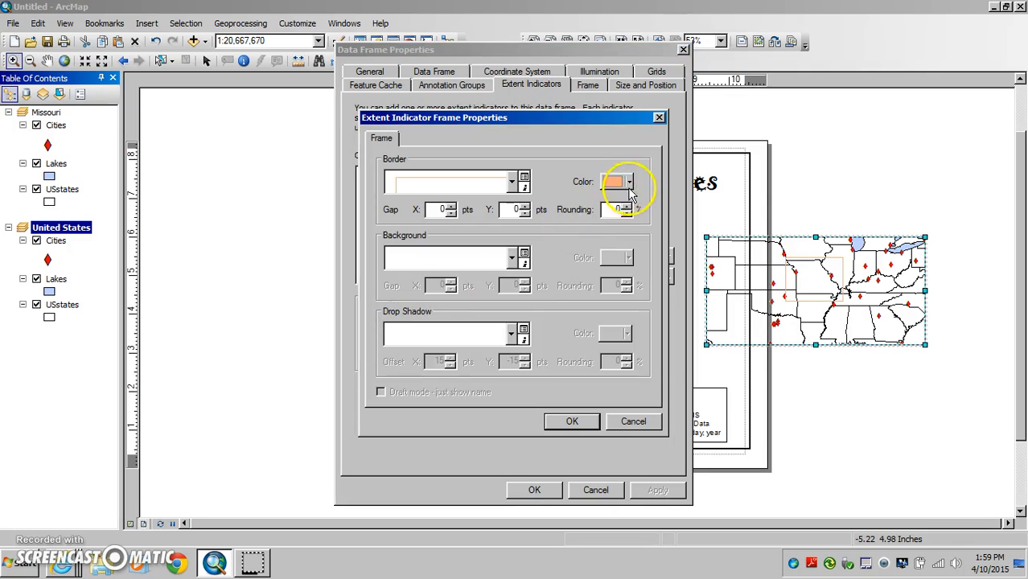
{"action": "left_click", "coordinate": [629, 183]}
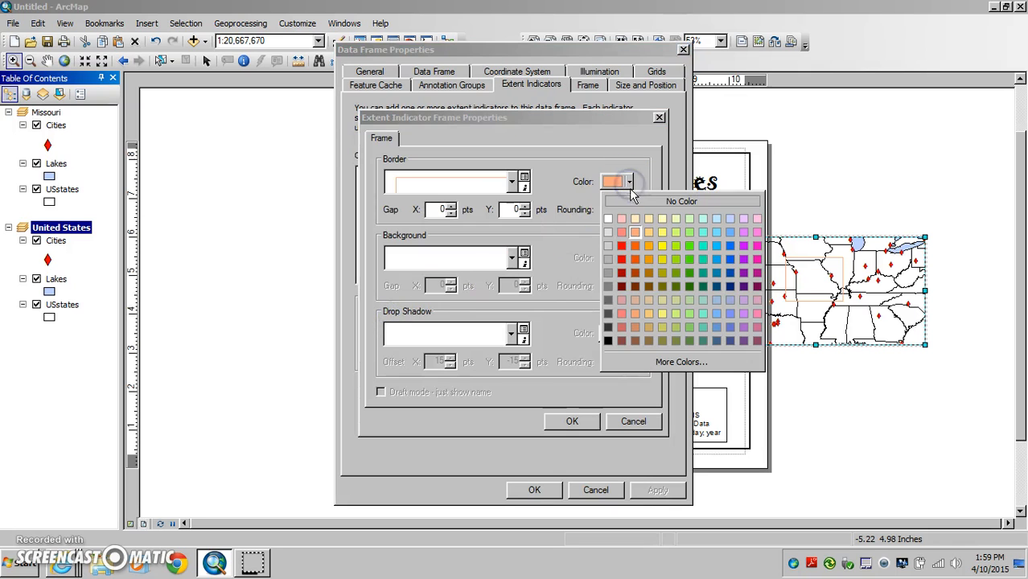
{"action": "left_click", "coordinate": [633, 244]}
{"action": "left_click", "coordinate": [581, 427]}
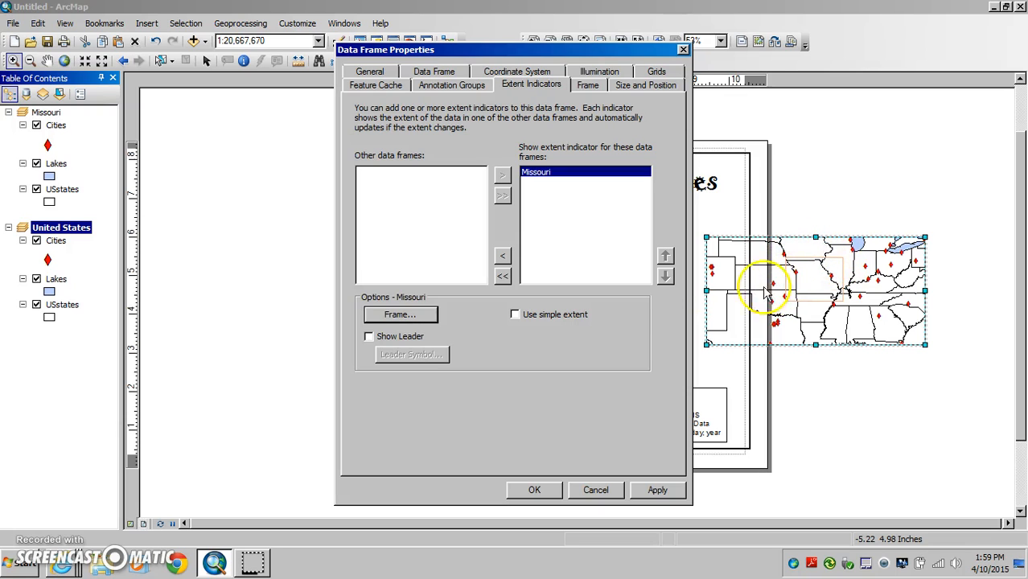
Show a leader for the Missouri extent indicator, coloured bright orange with a width of 2, and apply the properties.
{"action": "left_click", "coordinate": [369, 337]}
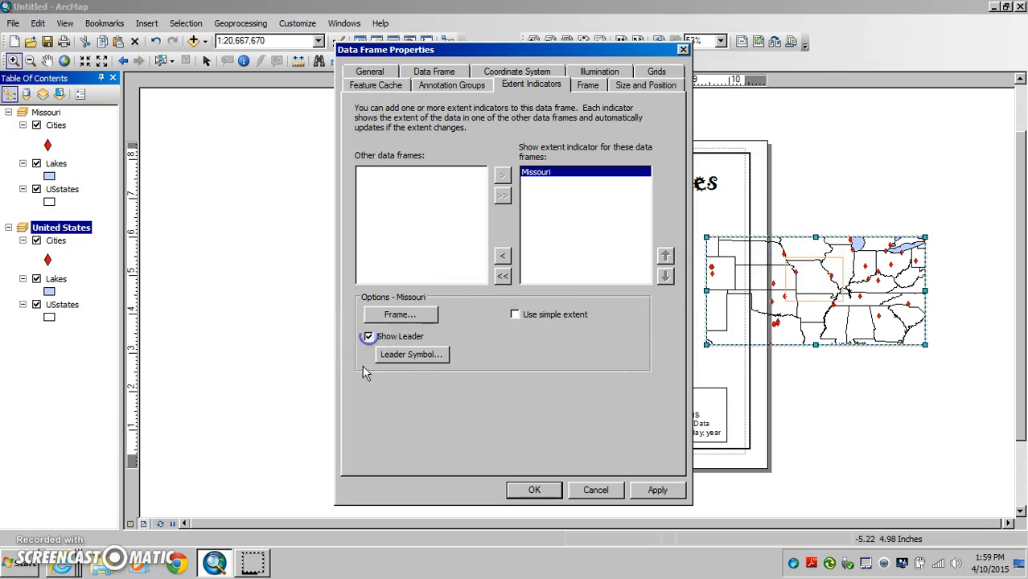
{"action": "left_click", "coordinate": [410, 357]}
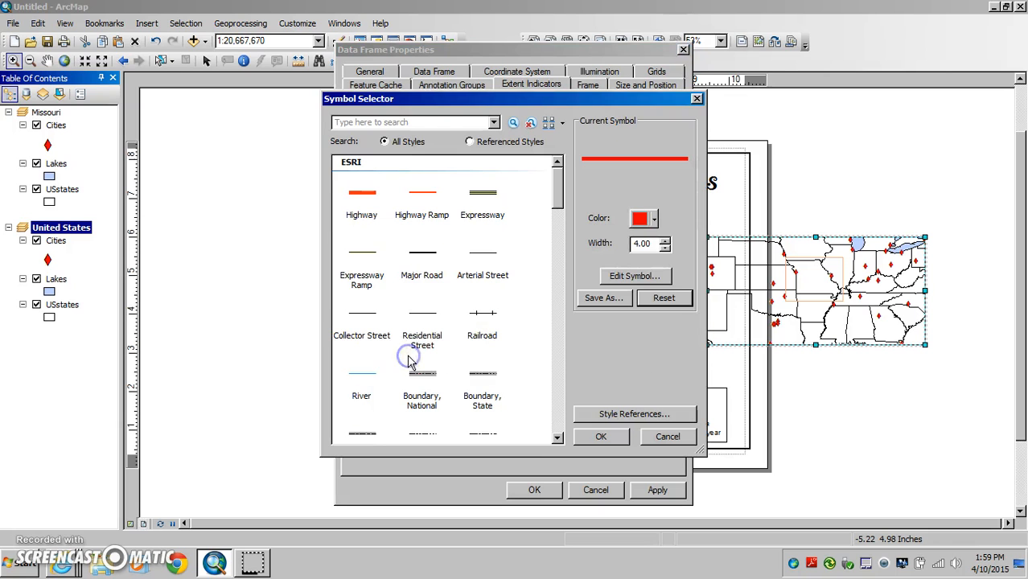
{"action": "left_click", "coordinate": [653, 220]}
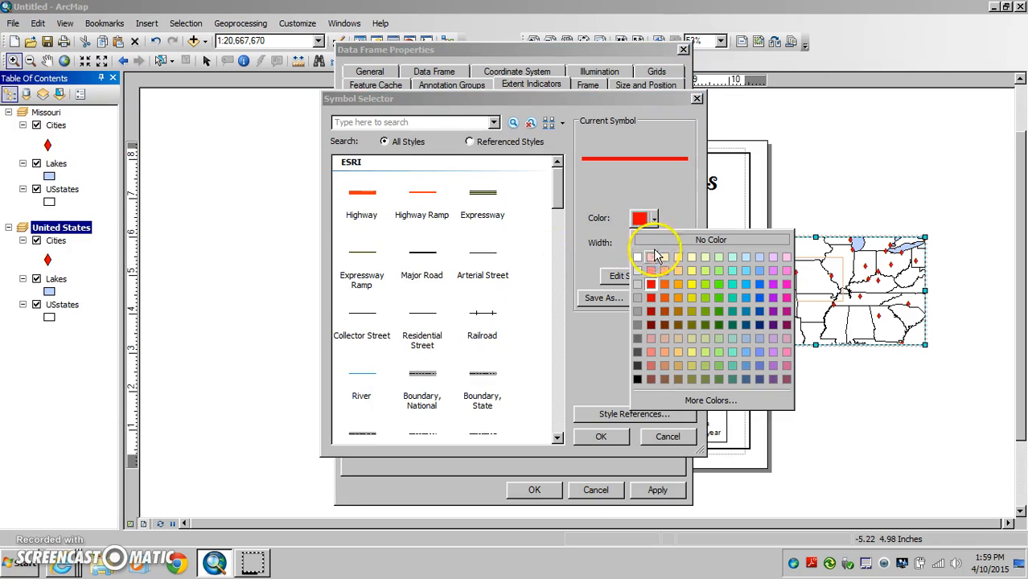
{"action": "left_click", "coordinate": [665, 284]}
{"action": "left_click", "coordinate": [666, 248]}
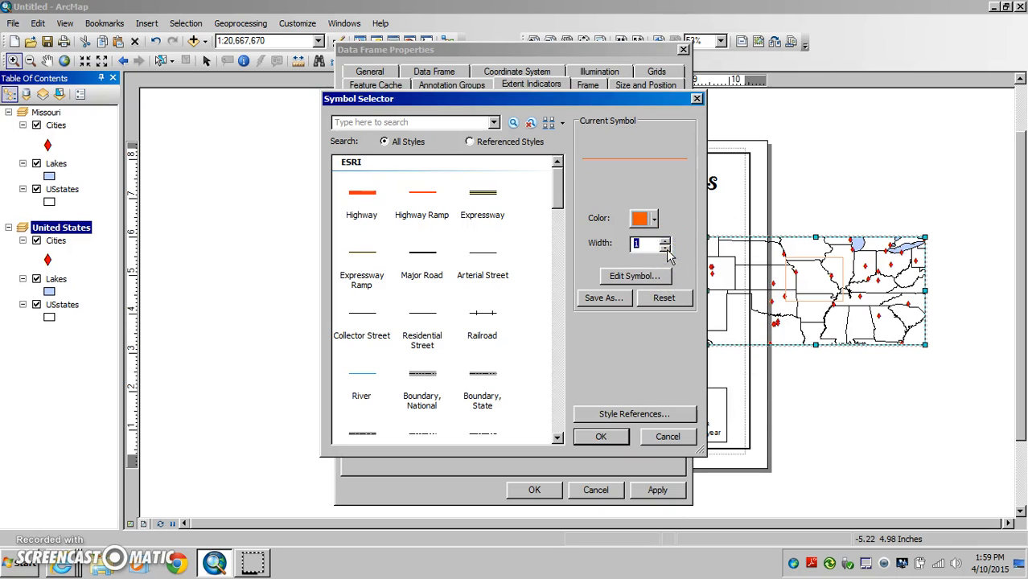
{"action": "left_click", "coordinate": [602, 438]}
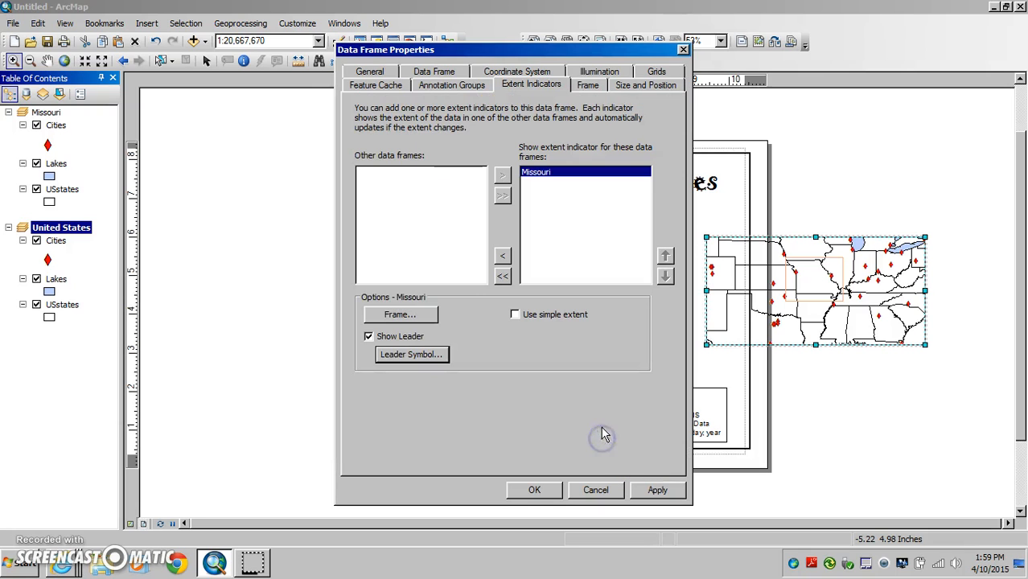
{"action": "left_click", "coordinate": [533, 490]}
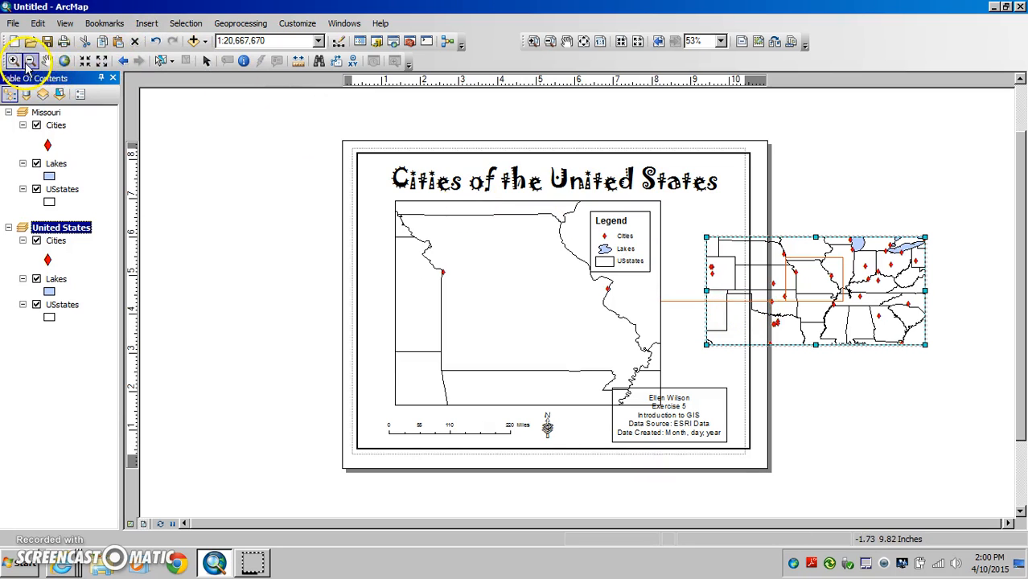
Zoom the Missouri data frame in, and zoom it back out to a scale of 1:8,000,000.
{"action": "left_click", "coordinate": [447, 259]}
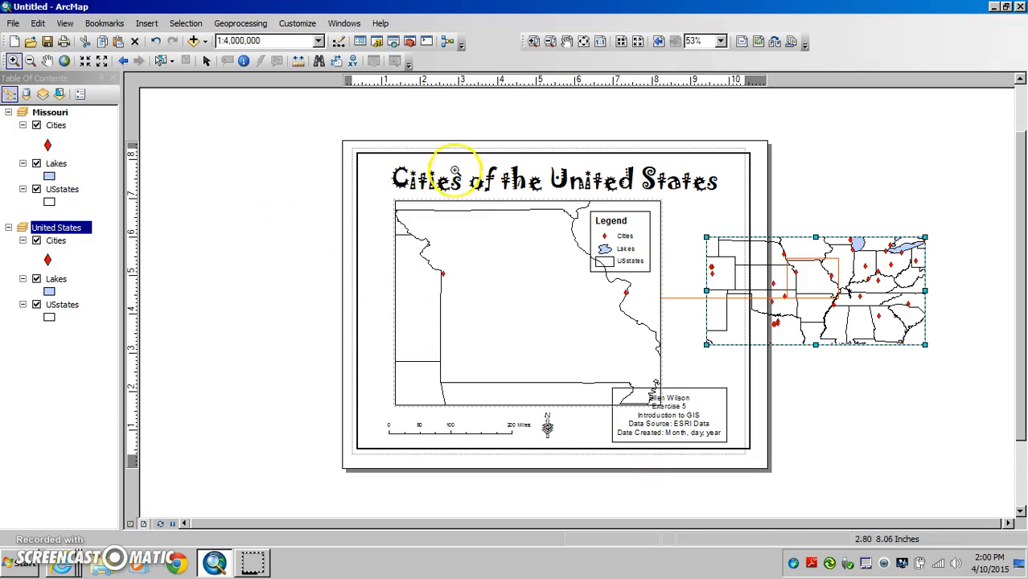
{"action": "left_click", "coordinate": [102, 65]}
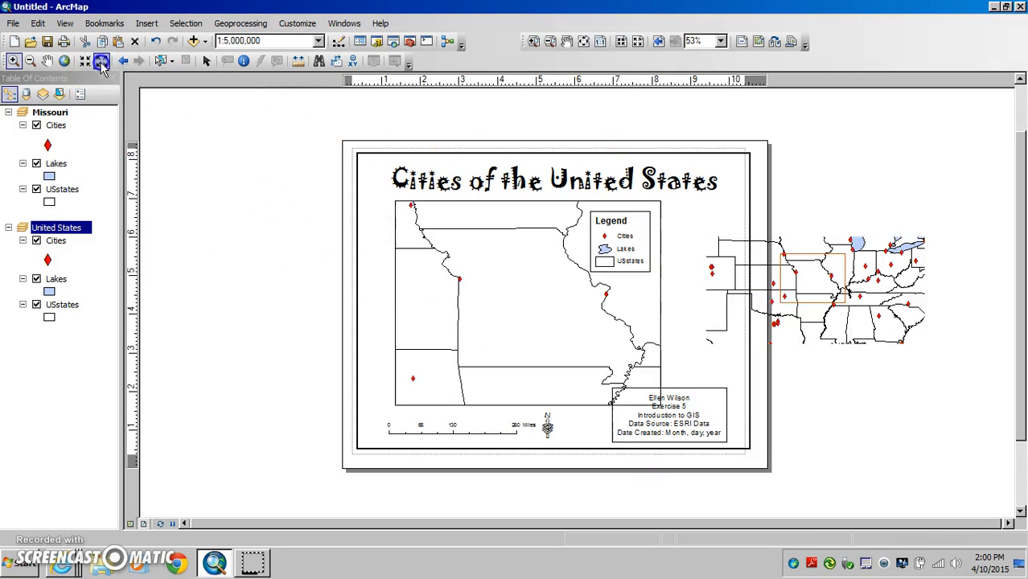
{"action": "left_click", "coordinate": [102, 64]}
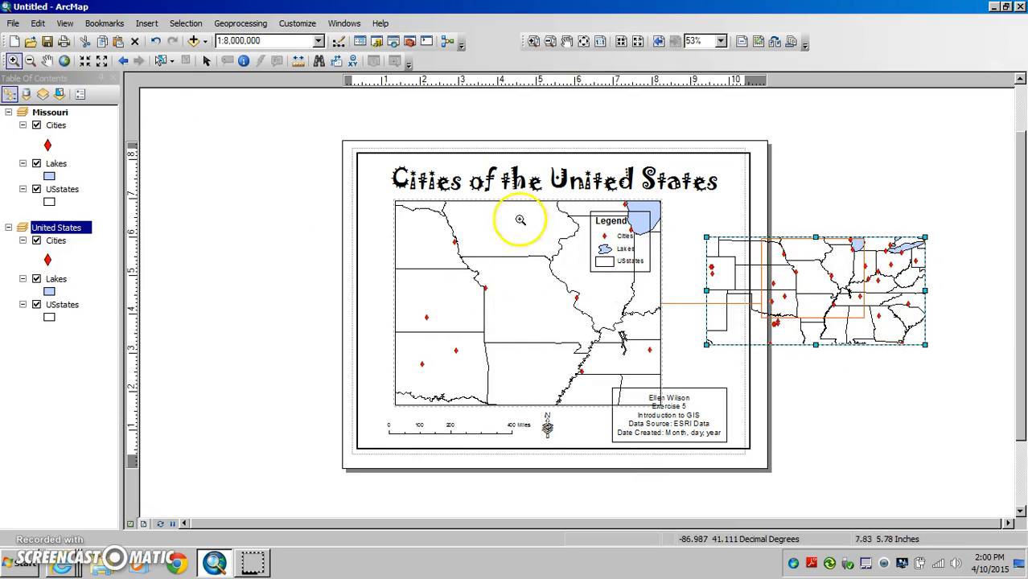
Pan the Missouri data frame to the states farther west and restore its previous extent.
{"action": "left_click", "coordinate": [46, 60]}
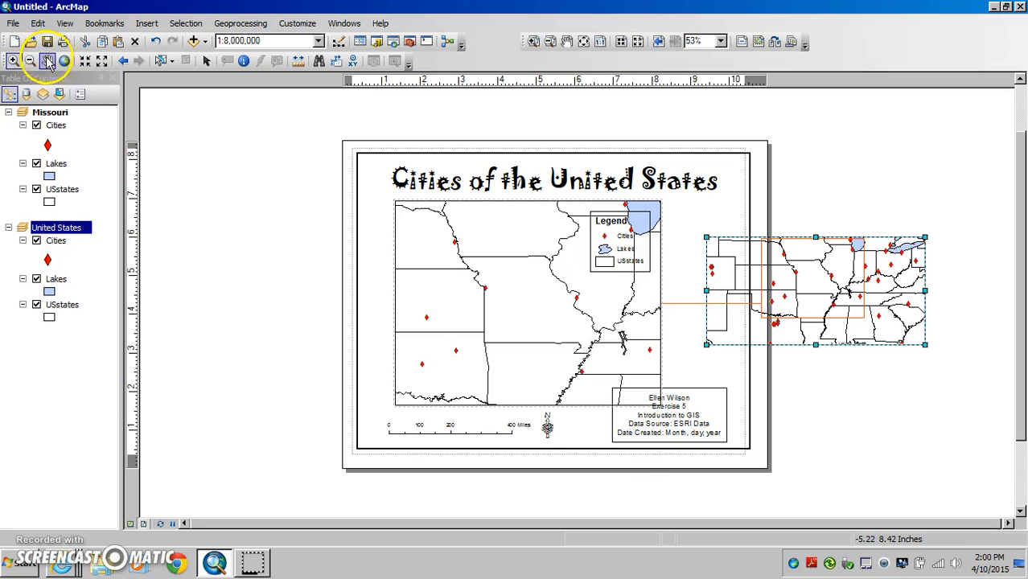
{"action": "left_click_drag", "start_coordinate": [441, 324], "coordinate": [663, 313]}
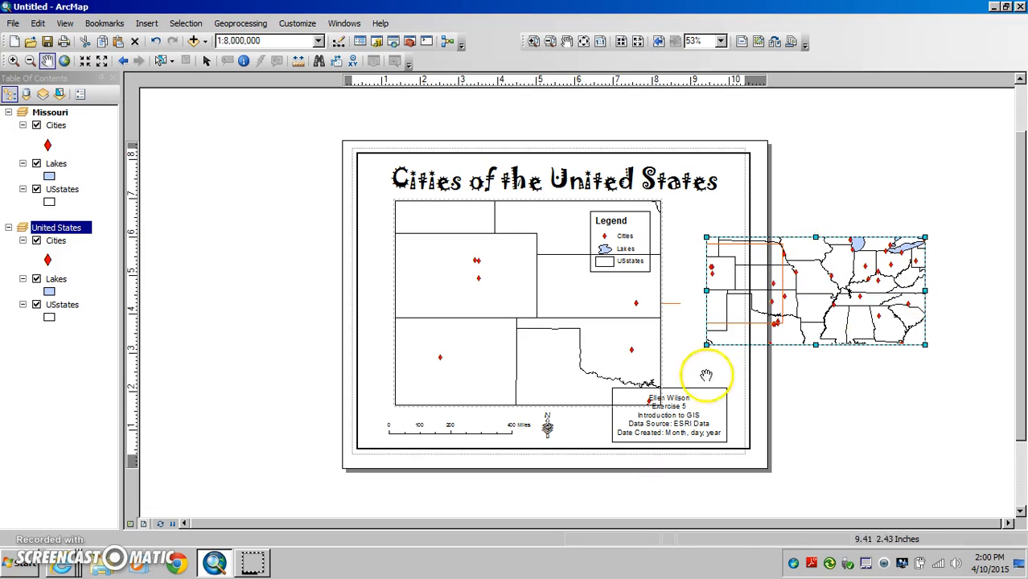
{"action": "left_click", "coordinate": [122, 62]}
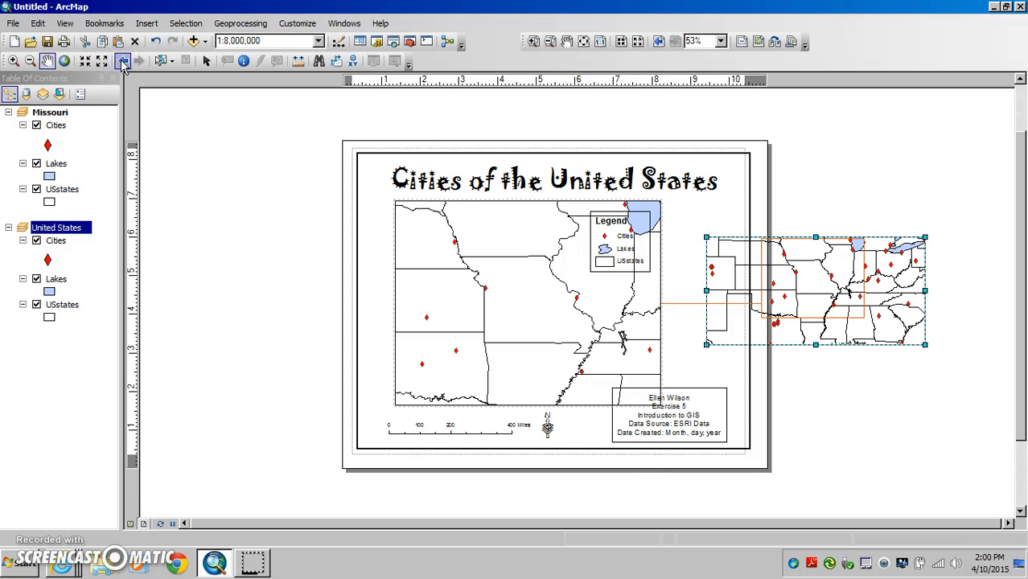
Zoom the Missouri data frame in on a rectangle enclosing the state of Missouri.
{"action": "left_click", "coordinate": [11, 63]}
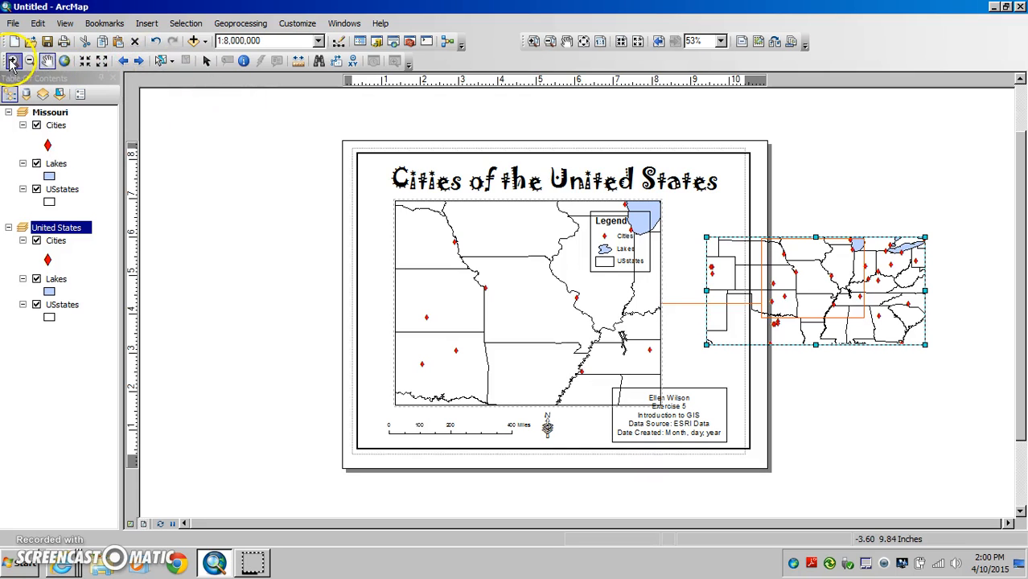
{"action": "left_click_drag", "start_coordinate": [456, 248], "coordinate": [615, 368]}
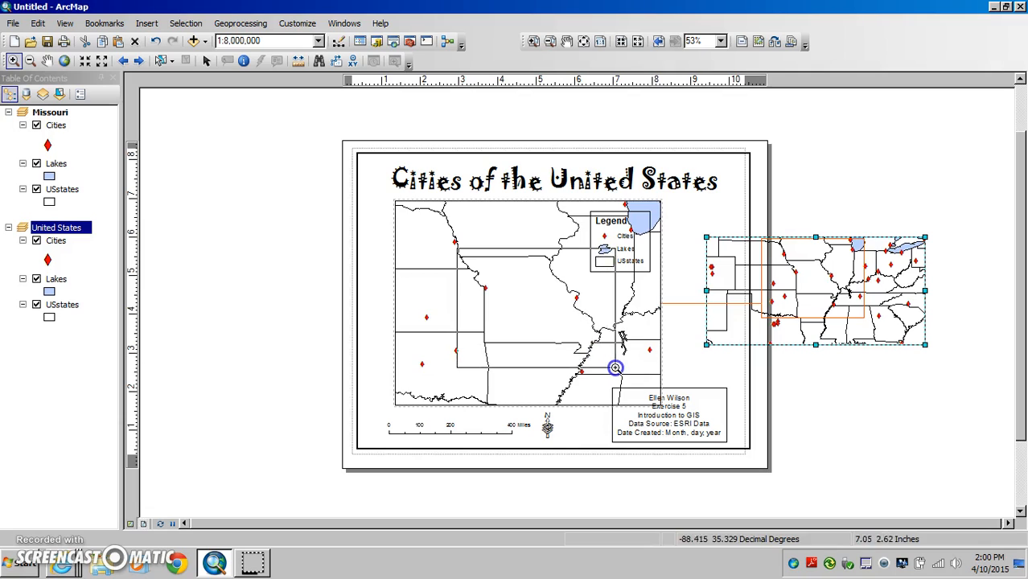
Zoom in closely on Missouri's northeastern border in the Missouri data frame and return to the 1:4,802,769 extent.
{"action": "left_click", "coordinate": [598, 351]}
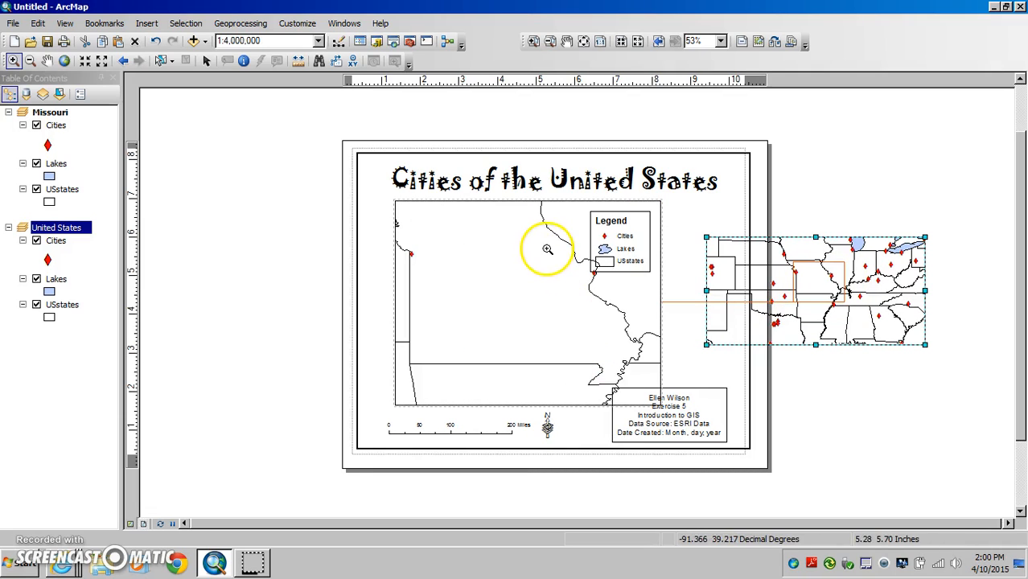
{"action": "left_click", "coordinate": [542, 224]}
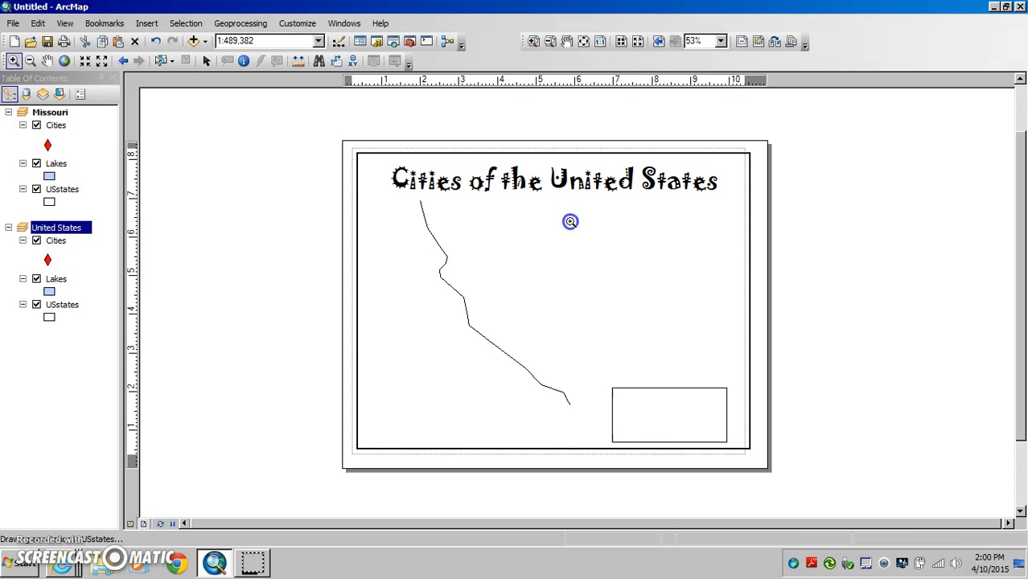
{"action": "left_click", "coordinate": [521, 204]}
{"action": "left_click", "coordinate": [125, 62]}
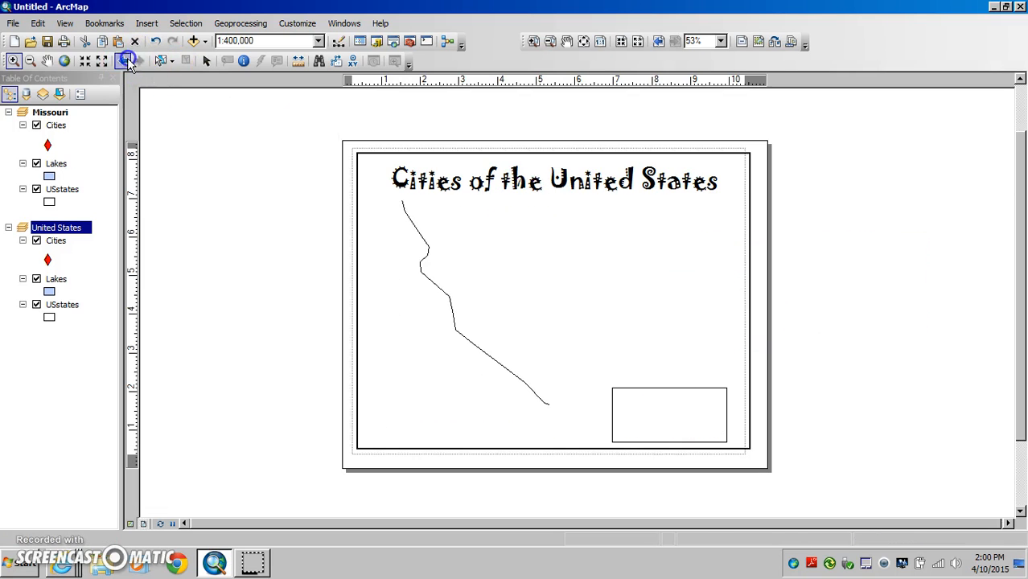
{"action": "left_click", "coordinate": [125, 61]}
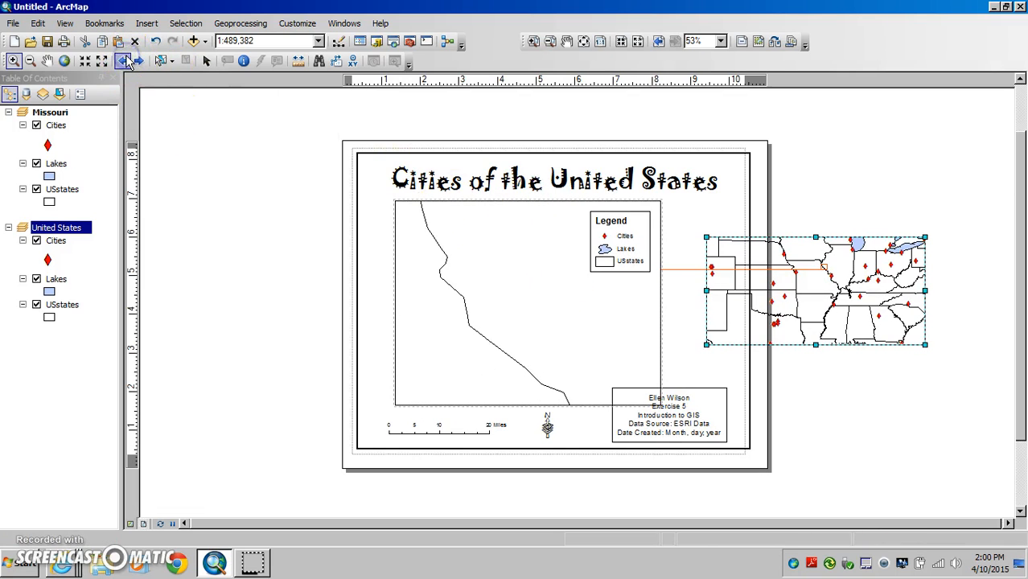
{"action": "left_click", "coordinate": [125, 62]}
{"action": "left_click", "coordinate": [125, 62]}
{"action": "left_click", "coordinate": [125, 62]}
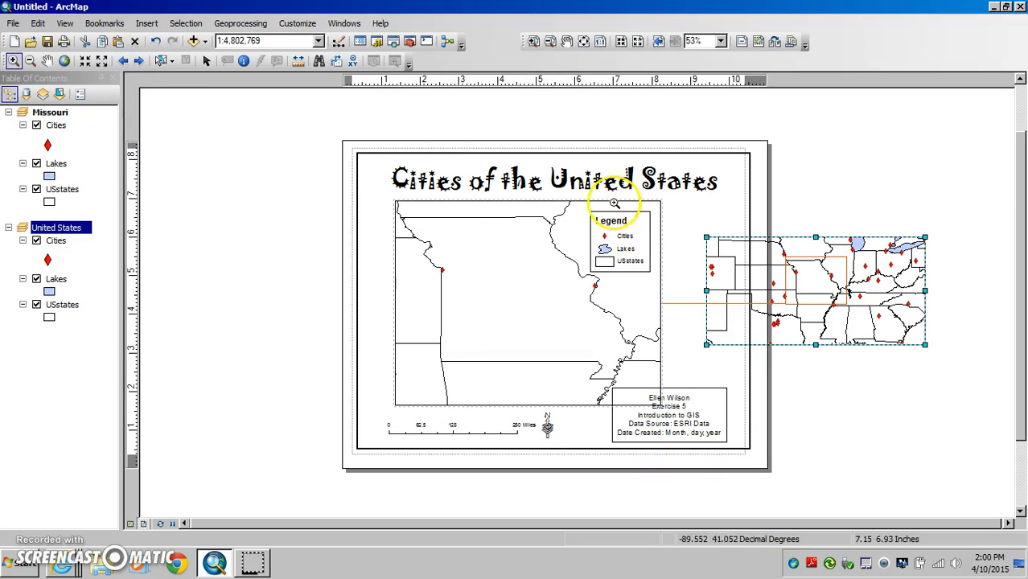
Move the Missouri data frame and its legend slightly to the right on the layout page.
{"action": "left_click", "coordinate": [206, 60]}
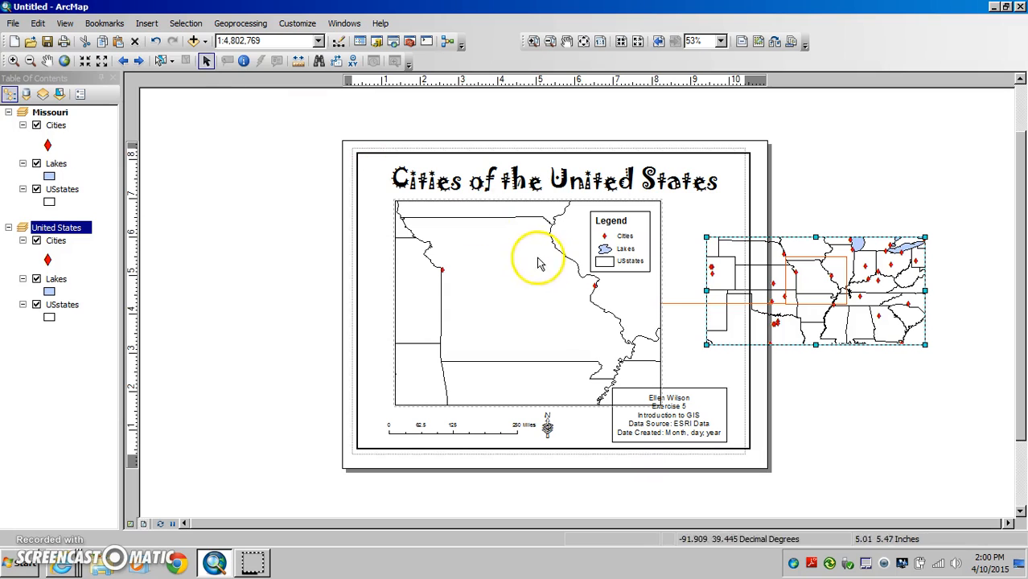
{"action": "left_click", "coordinate": [506, 225]}
{"action": "left_click_drag", "start_coordinate": [506, 203], "coordinate": [535, 202]}
{"action": "left_click", "coordinate": [619, 229]}
{"action": "left_click_drag", "start_coordinate": [619, 225], "coordinate": [643, 221]}
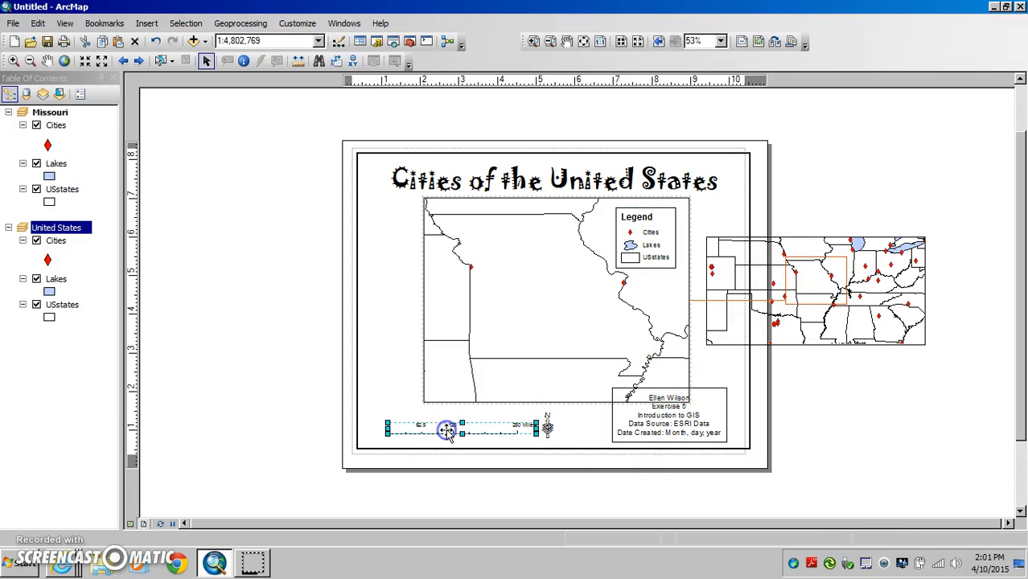
Move the scale bar into the lower part of the Missouri data frame and resize the frame from its lower-left corner, making it wider and shorter.
{"action": "left_click_drag", "start_coordinate": [448, 429], "coordinate": [500, 381]}
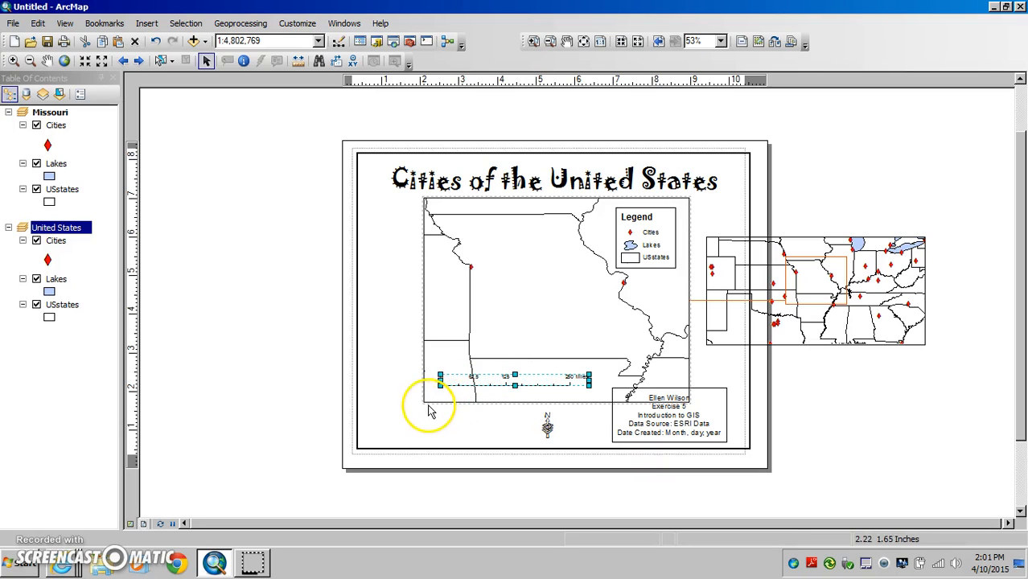
{"action": "left_click", "coordinate": [427, 403]}
{"action": "left_click_drag", "start_coordinate": [425, 402], "coordinate": [394, 384]}
{"action": "left_click", "coordinate": [475, 384]}
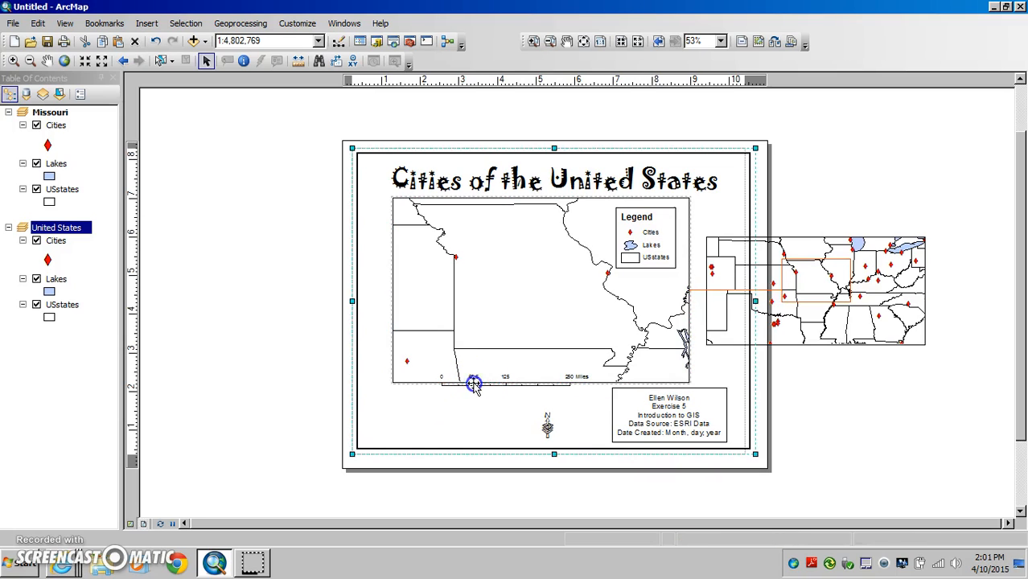
{"action": "left_click", "coordinate": [474, 384]}
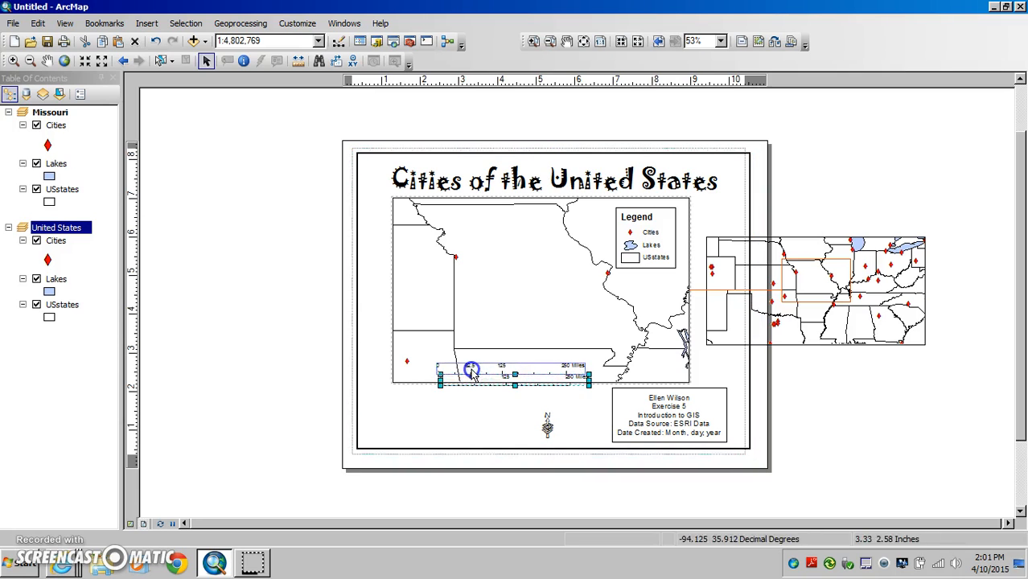
Move the United States data frame onto the page and shrink it into a small inset in the lower-left corner.
{"action": "left_click", "coordinate": [837, 249]}
{"action": "left_click_drag", "start_coordinate": [834, 244], "coordinate": [502, 332]}
{"action": "left_click_drag", "start_coordinate": [592, 325], "coordinate": [521, 372]}
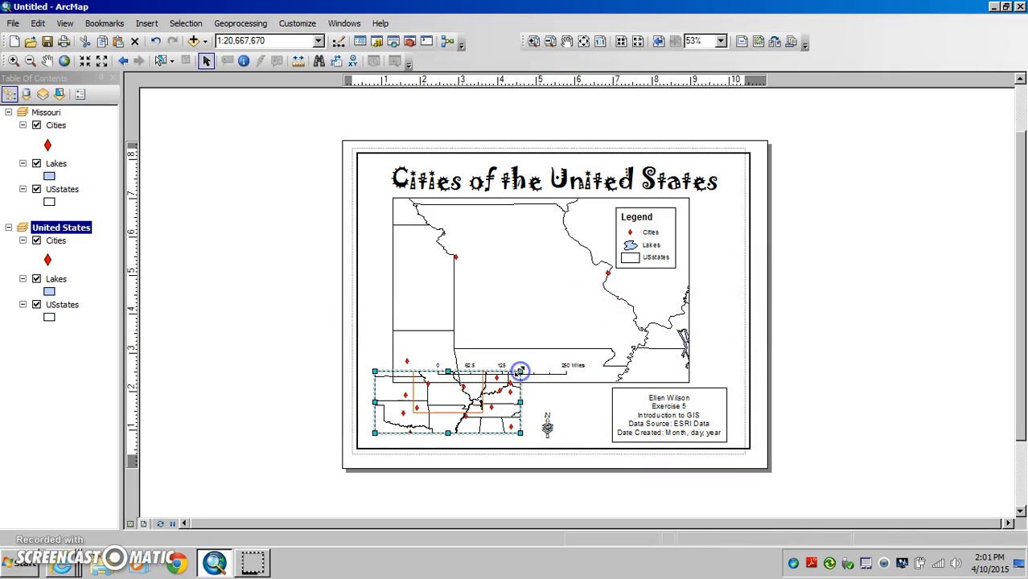
Move the Missouri data frame toward the page's right border and shift the United States inset down so it sits below that frame.
{"action": "left_click", "coordinate": [547, 292]}
{"action": "left_click_drag", "start_coordinate": [533, 223], "coordinate": [580, 213]}
{"action": "left_click", "coordinate": [449, 403]}
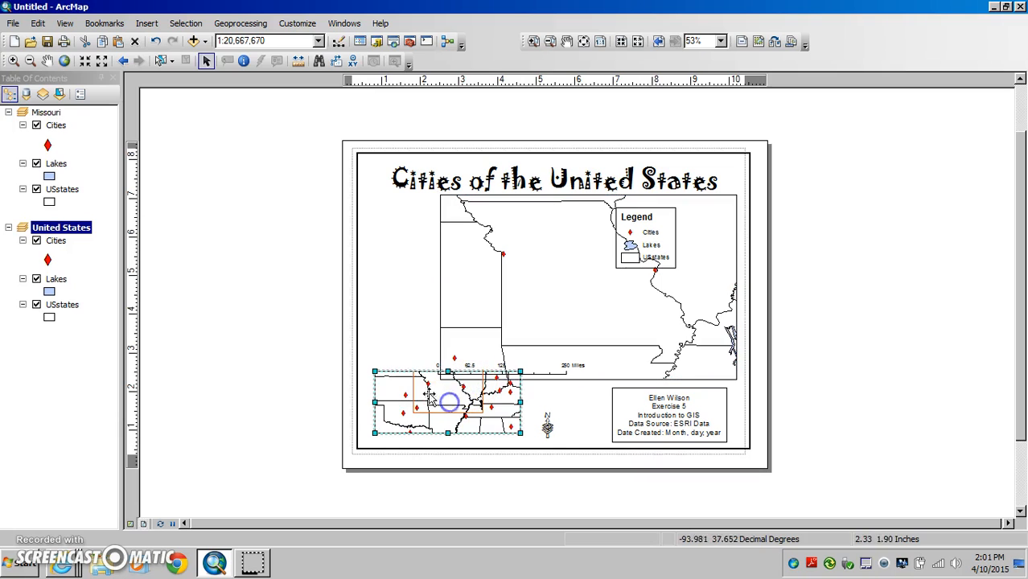
{"action": "left_click_drag", "start_coordinate": [410, 374], "coordinate": [412, 387]}
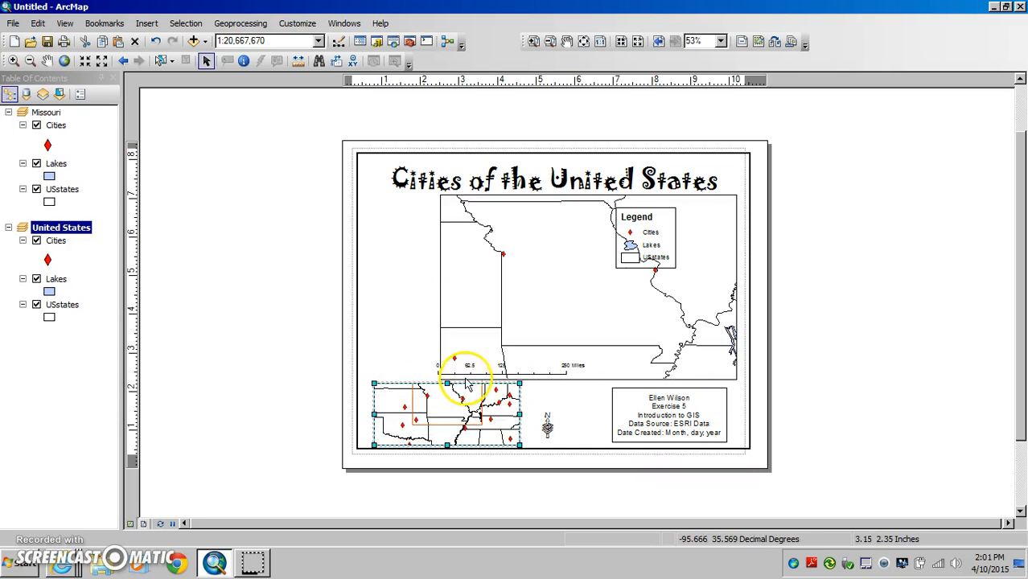
Shift the scale bar slightly right and up so it lies fully inside the Missouri data frame.
{"action": "left_click", "coordinate": [533, 372]}
{"action": "left_click_drag", "start_coordinate": [531, 368], "coordinate": [552, 364]}
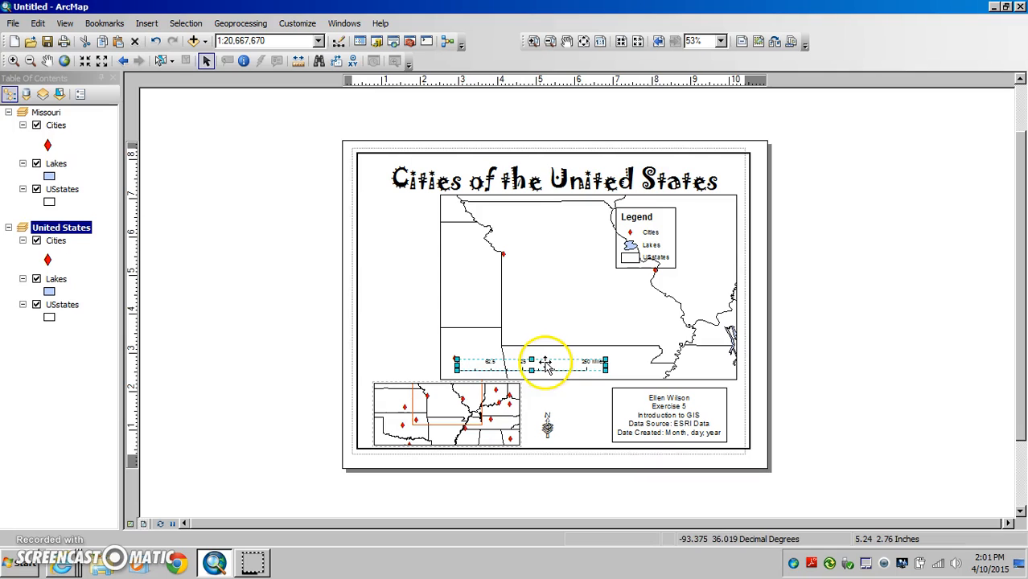
{"action": "left_click", "coordinate": [571, 403]}
{"action": "left_click", "coordinate": [501, 429]}
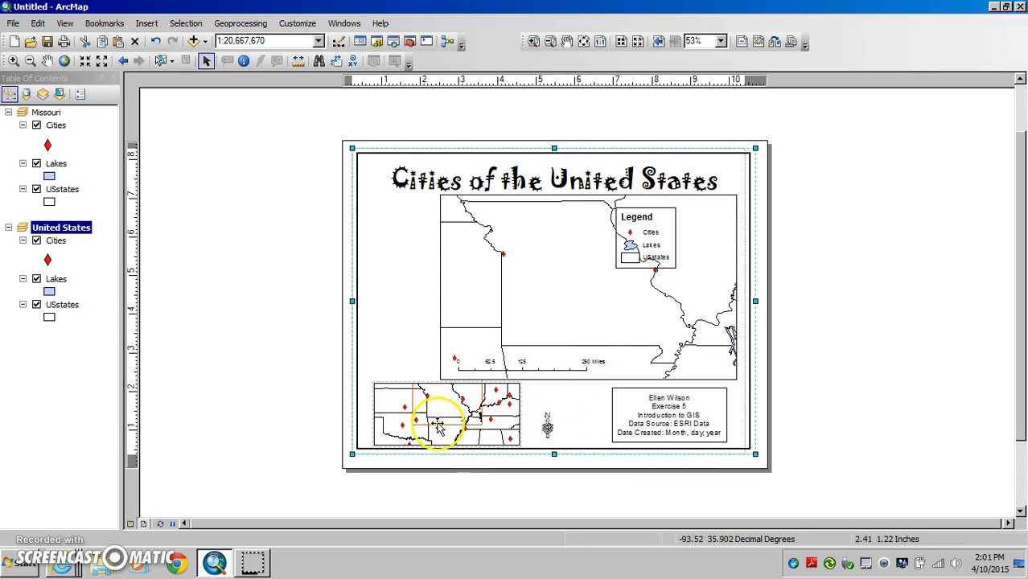
Zoom the United States data frame out to 1:60,000,000 and pan it to fit the contiguous states in the inset.
{"action": "left_click", "coordinate": [47, 61]}
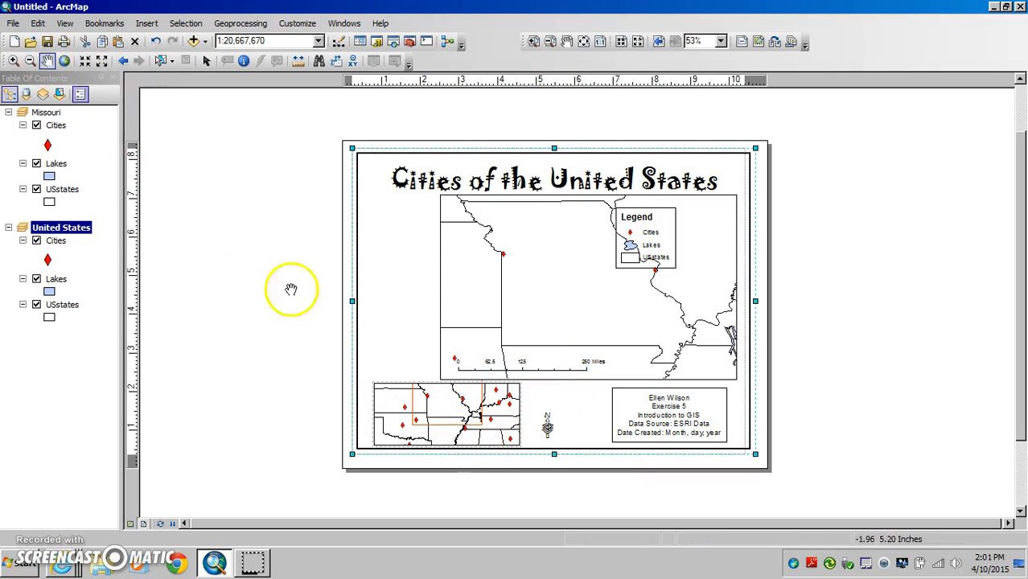
{"action": "left_click_drag", "start_coordinate": [425, 407], "coordinate": [451, 417]}
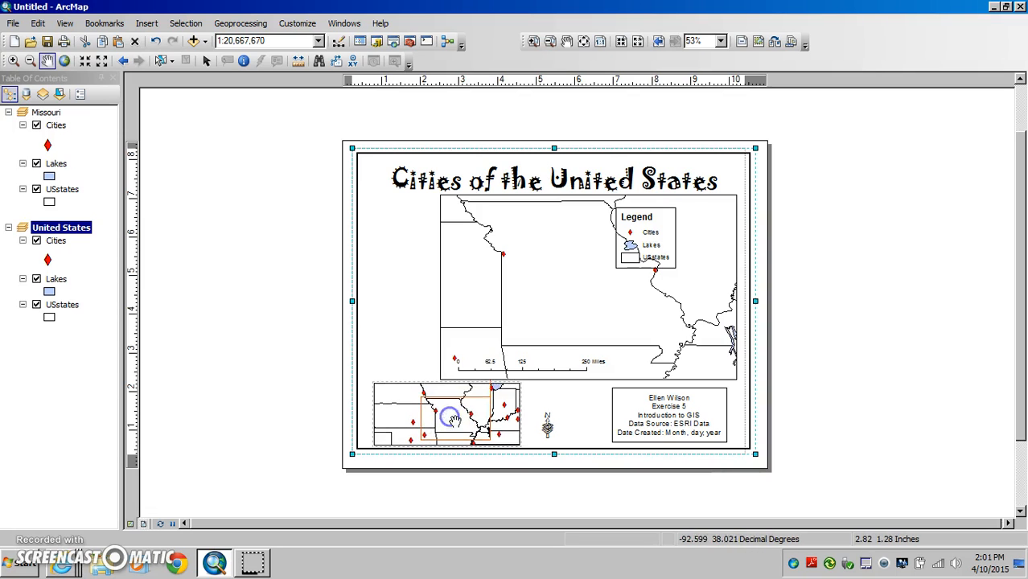
{"action": "scroll", "coordinate": [457, 422], "scroll_direction": "up", "scroll_amount": 1}
{"action": "scroll", "coordinate": [455, 423], "scroll_direction": "down", "scroll_amount": 1}
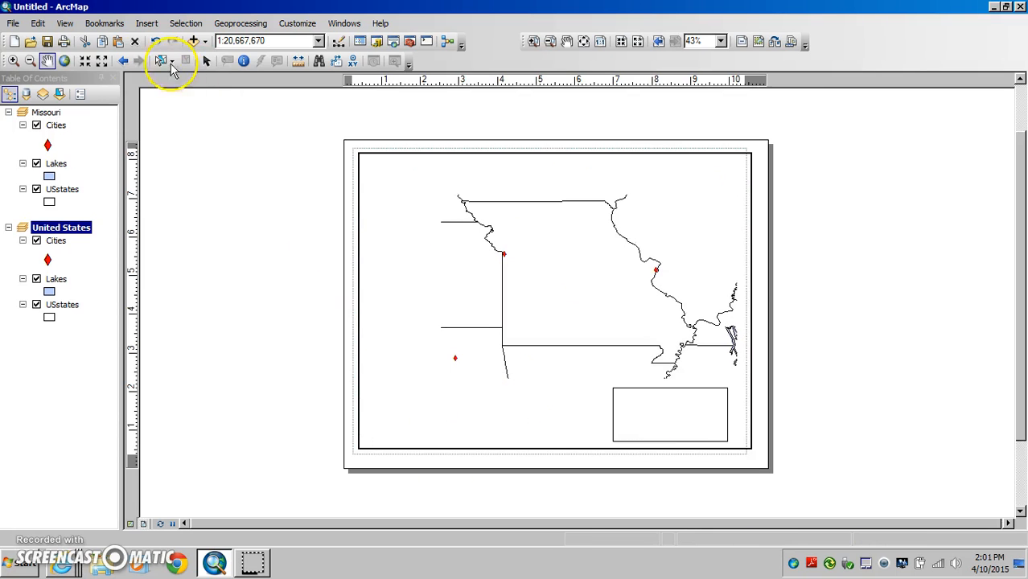
{"action": "left_click", "coordinate": [102, 62]}
{"action": "left_click", "coordinate": [101, 62]}
{"action": "left_click", "coordinate": [102, 62]}
{"action": "left_click", "coordinate": [101, 62]}
{"action": "left_click", "coordinate": [102, 62]}
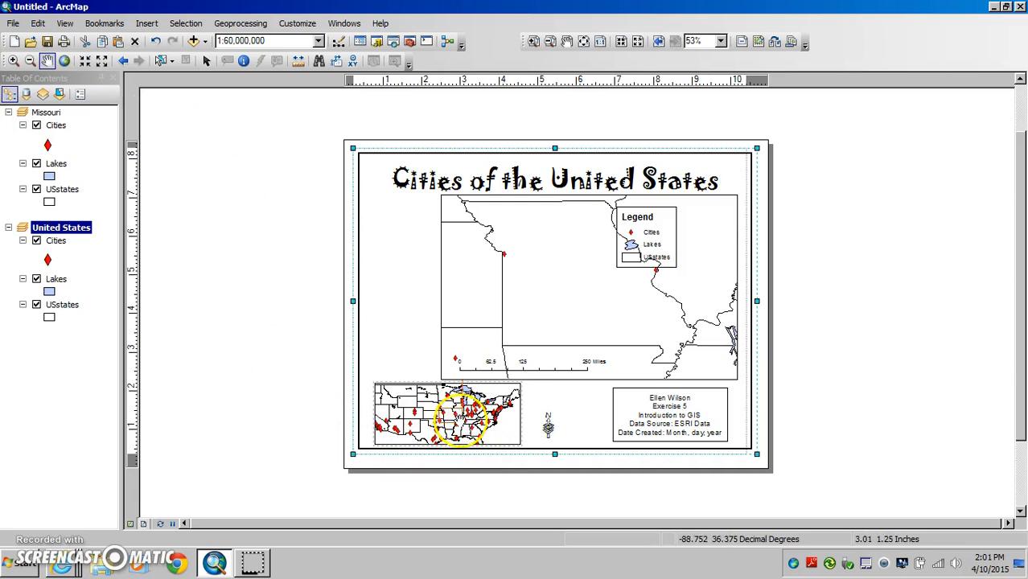
{"action": "left_click_drag", "start_coordinate": [434, 414], "coordinate": [445, 413]}
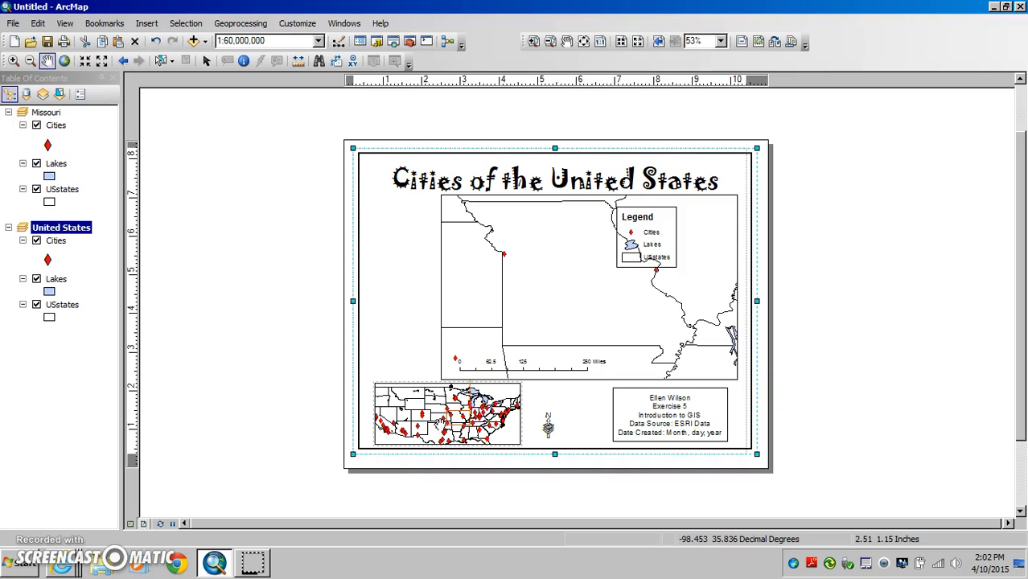
Insert a Scale Line 1 scale bar for the United States data frame and place it near the inset's lower-right corner.
{"action": "left_click", "coordinate": [207, 61]}
{"action": "left_click", "coordinate": [385, 422]}
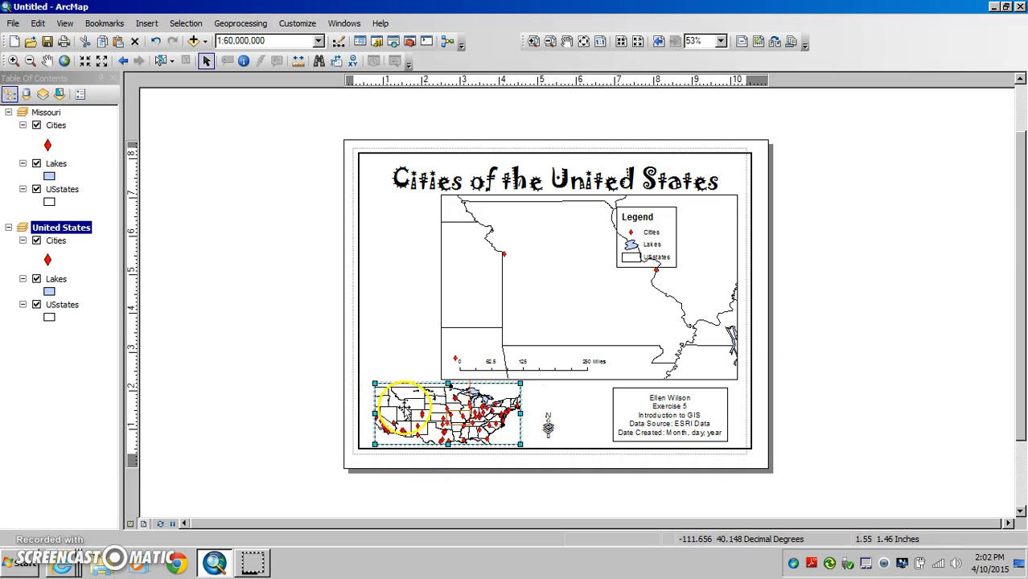
{"action": "left_click", "coordinate": [149, 24]}
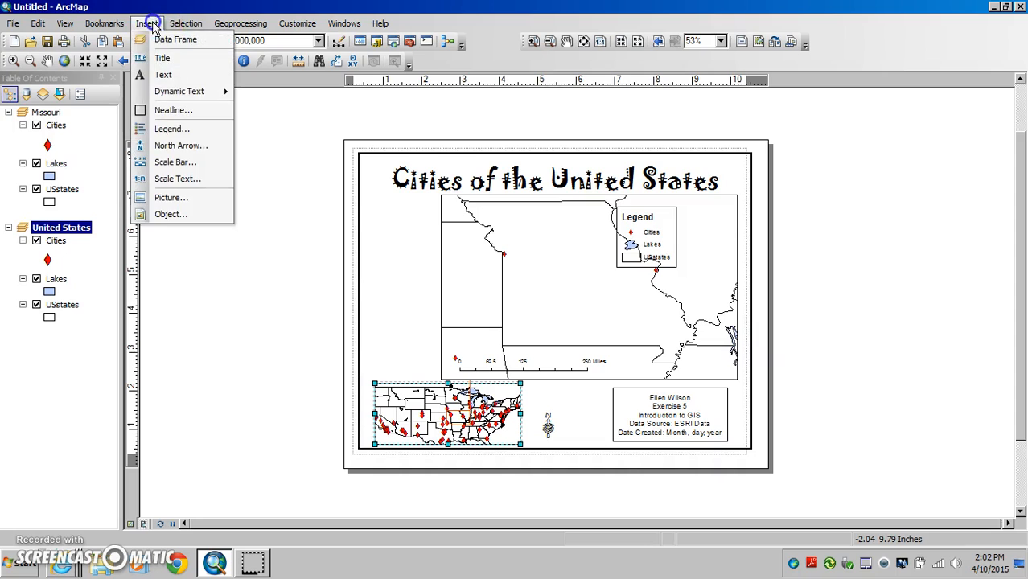
{"action": "left_click", "coordinate": [165, 162]}
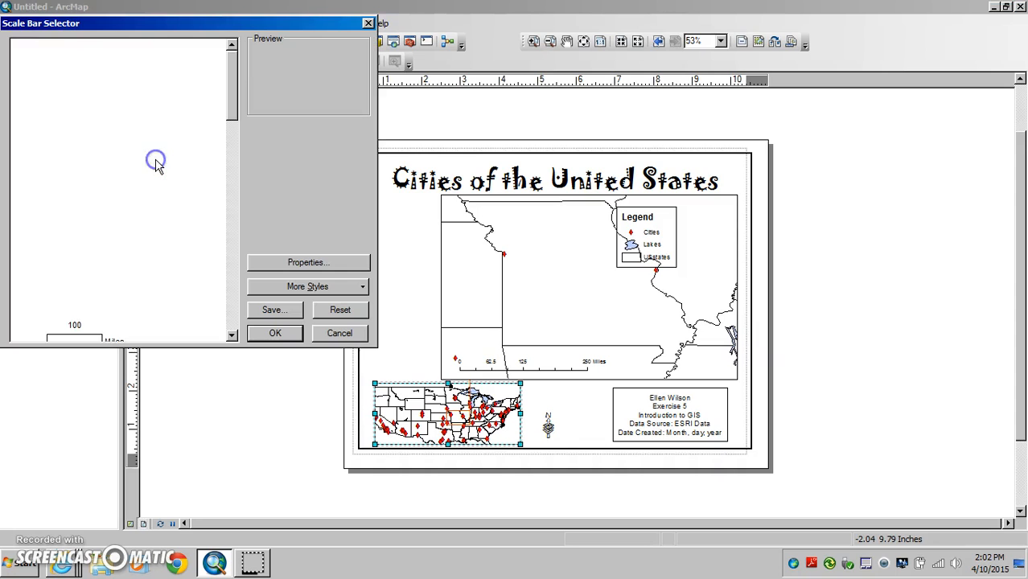
{"action": "left_click", "coordinate": [91, 63]}
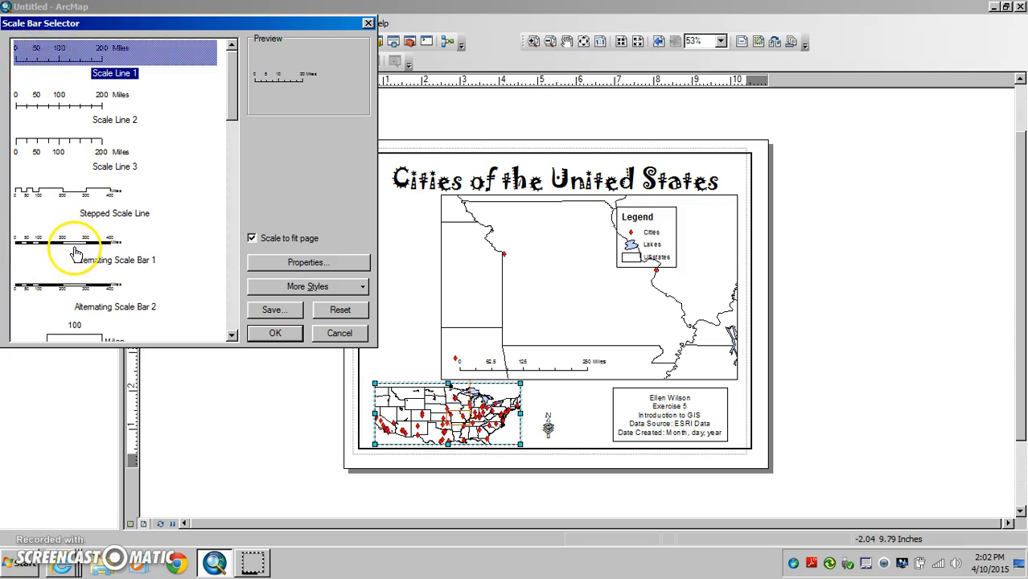
{"action": "left_click", "coordinate": [275, 333]}
{"action": "left_click_drag", "start_coordinate": [566, 307], "coordinate": [516, 435]}
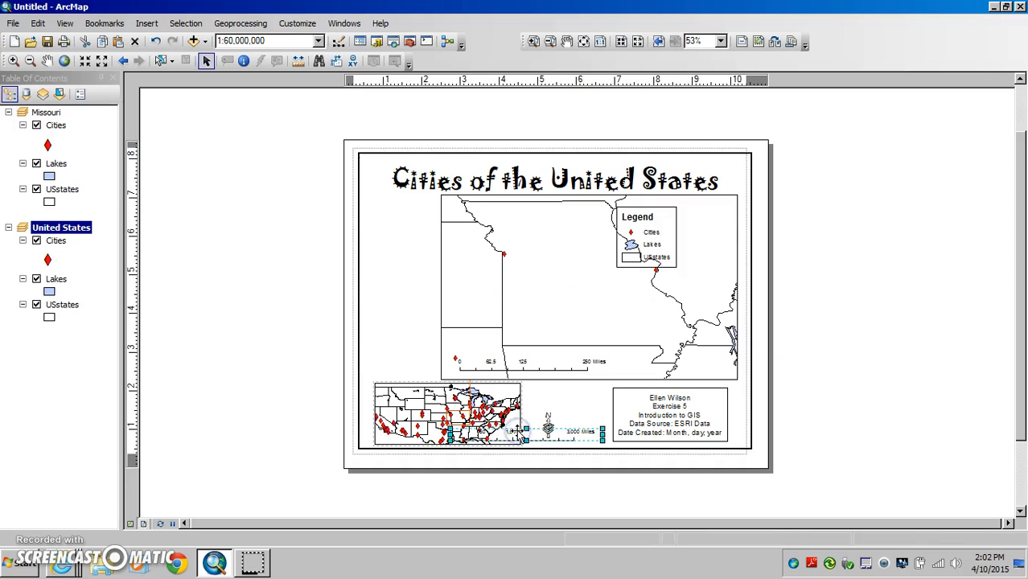
{"action": "left_click", "coordinate": [545, 398]}
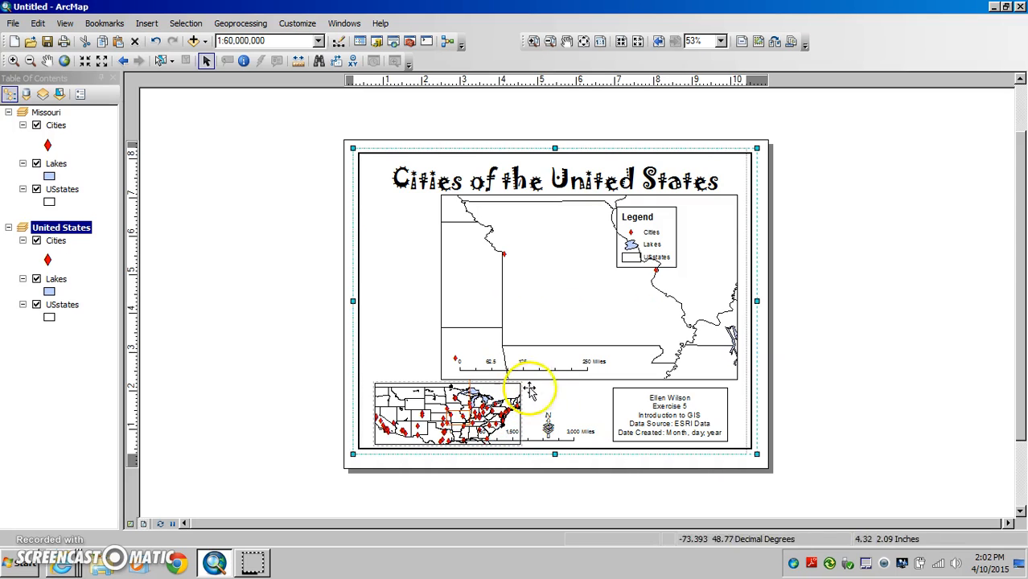
Move the legend toward the page's right border and shift the Missouri data frame left to center it under the title.
{"action": "left_click", "coordinate": [324, 394]}
{"action": "left_click", "coordinate": [636, 223]}
{"action": "left_click_drag", "start_coordinate": [636, 223], "coordinate": [680, 220]}
{"action": "left_click", "coordinate": [613, 293]}
{"action": "left_click_drag", "start_coordinate": [541, 223], "coordinate": [498, 223]}
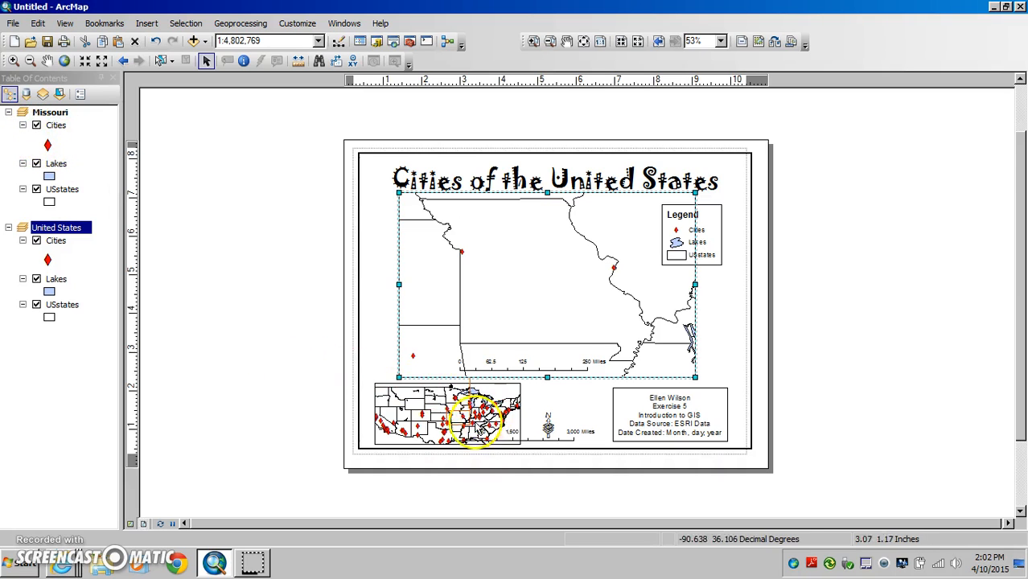
Turn off the Cities layer in the United States data frame.
{"action": "left_click", "coordinate": [36, 242]}
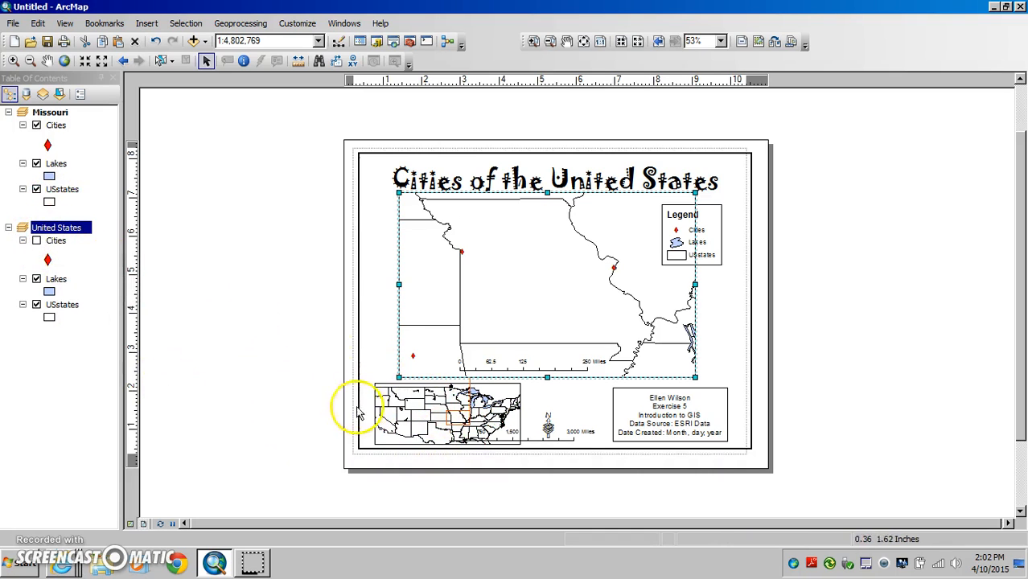
{"action": "left_click", "coordinate": [37, 241]}
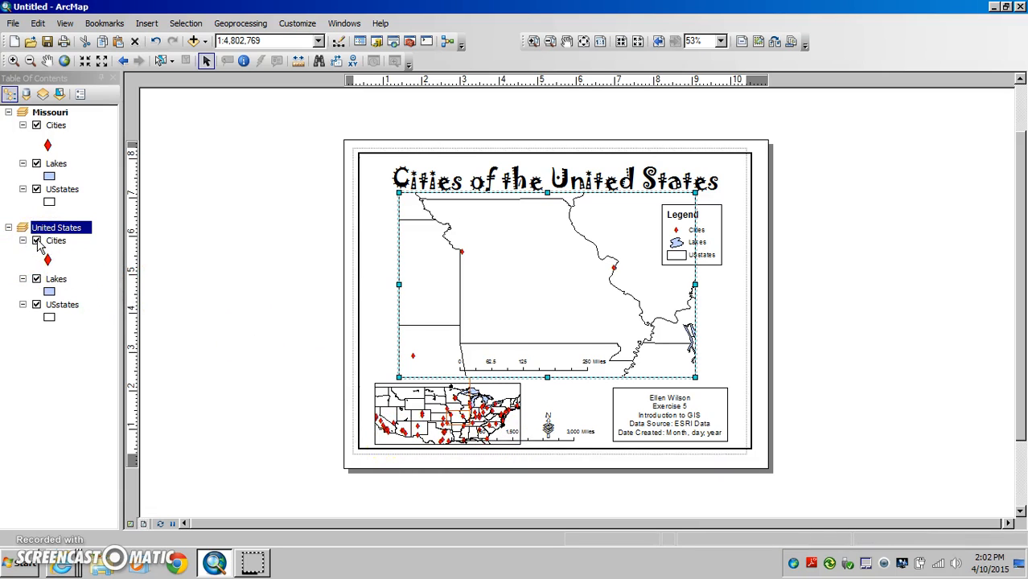
{"action": "left_click", "coordinate": [36, 241]}
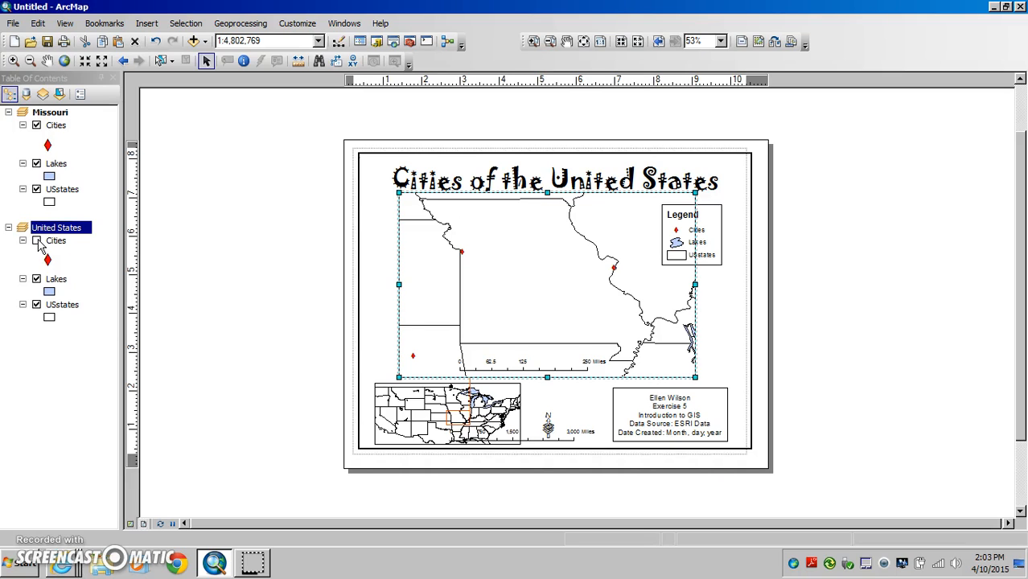
Move the new scale bar into the United States inset, shrink it to fit the lower-left corner, and place the legend inside the Missouri data frame.
{"action": "left_click", "coordinate": [527, 441]}
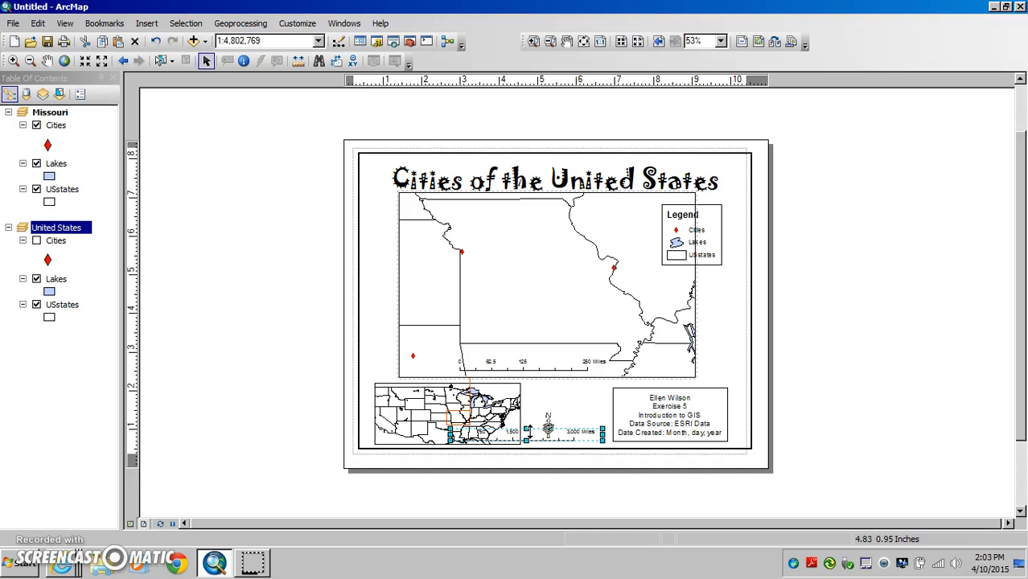
{"action": "left_click_drag", "start_coordinate": [536, 433], "coordinate": [457, 435]}
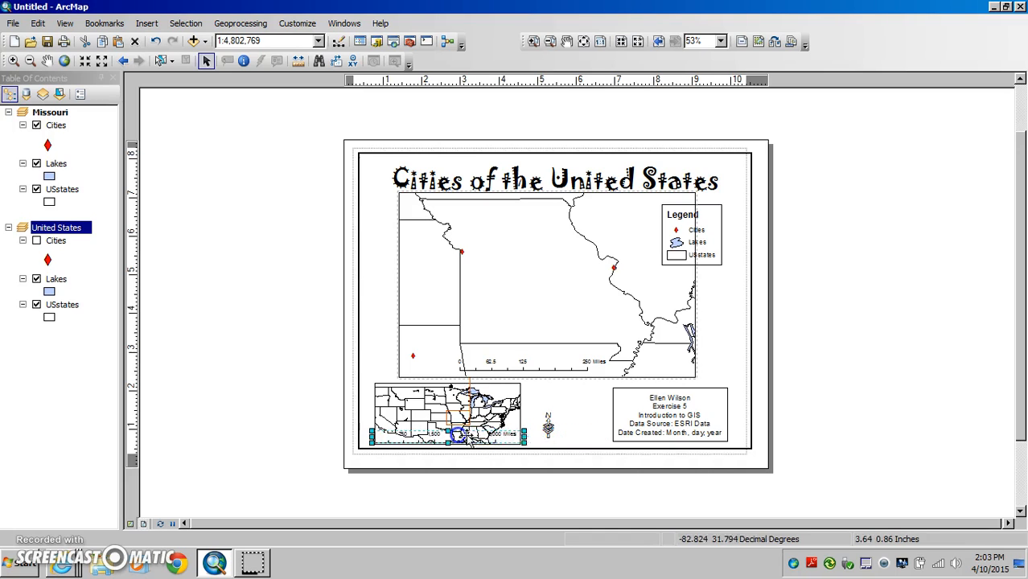
{"action": "left_click_drag", "start_coordinate": [524, 436], "coordinate": [441, 436]}
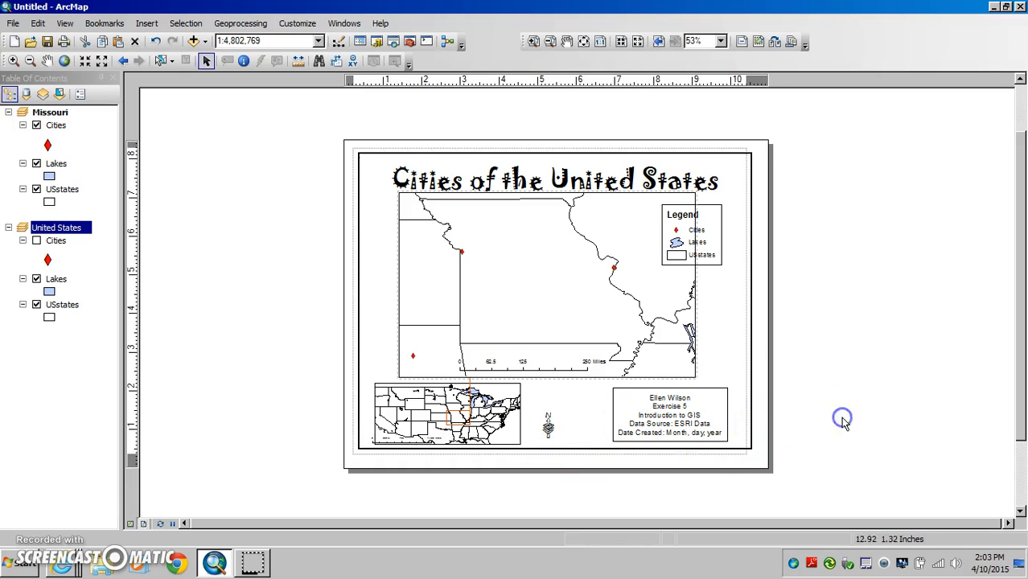
{"action": "left_click_drag", "start_coordinate": [706, 211], "coordinate": [670, 205]}
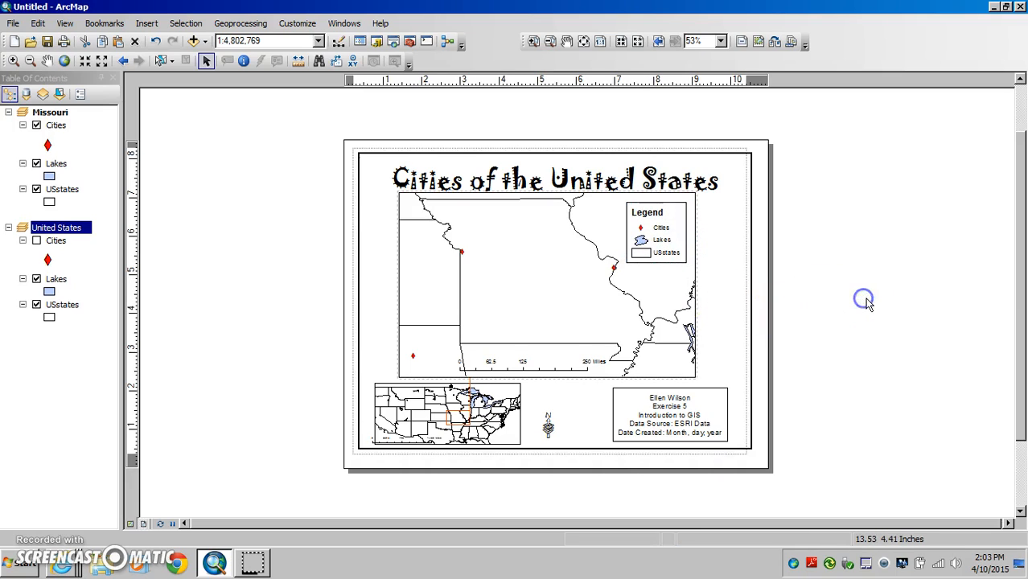